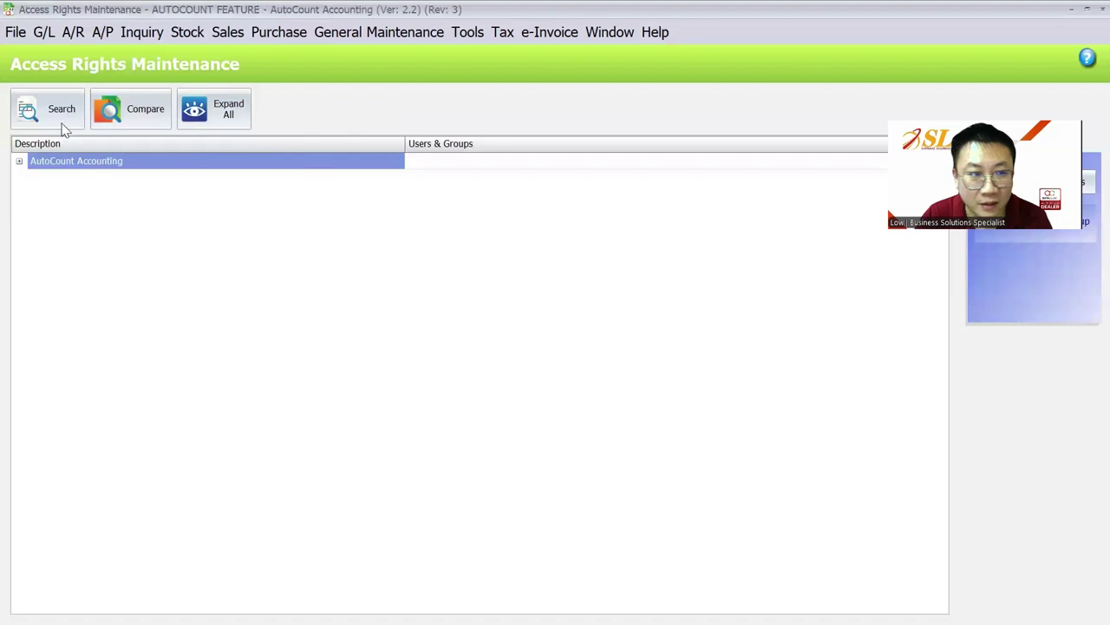
- Search the access rights for "audit trail" and inspect which users and groups may preview the Audit Trail Listing Report
left_click(61, 119)
type("adut")
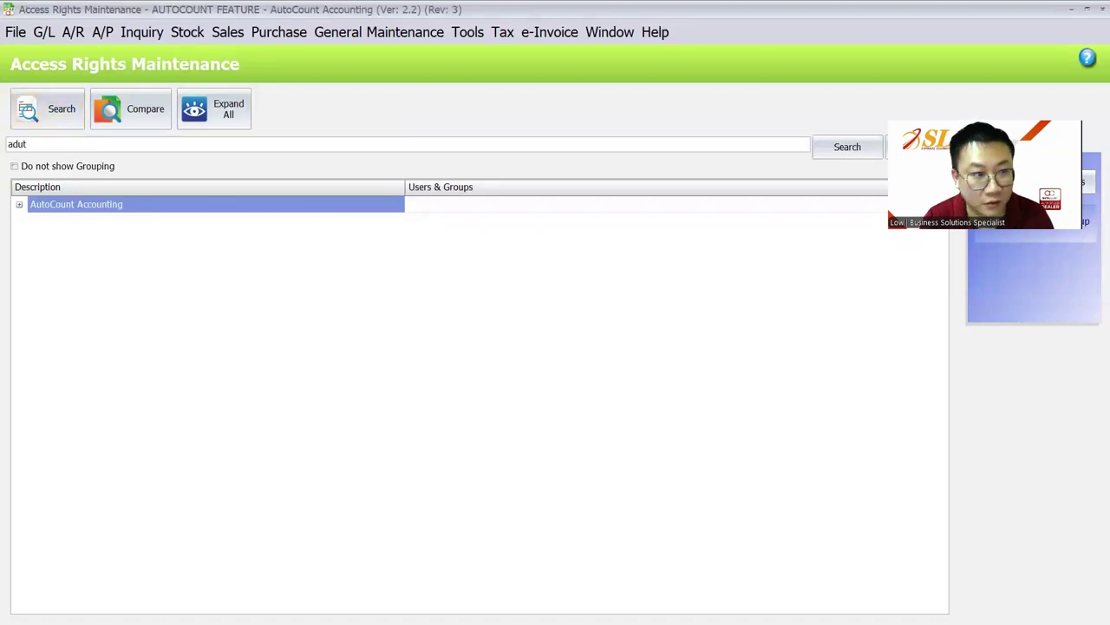
type(" trail")
key("Return")
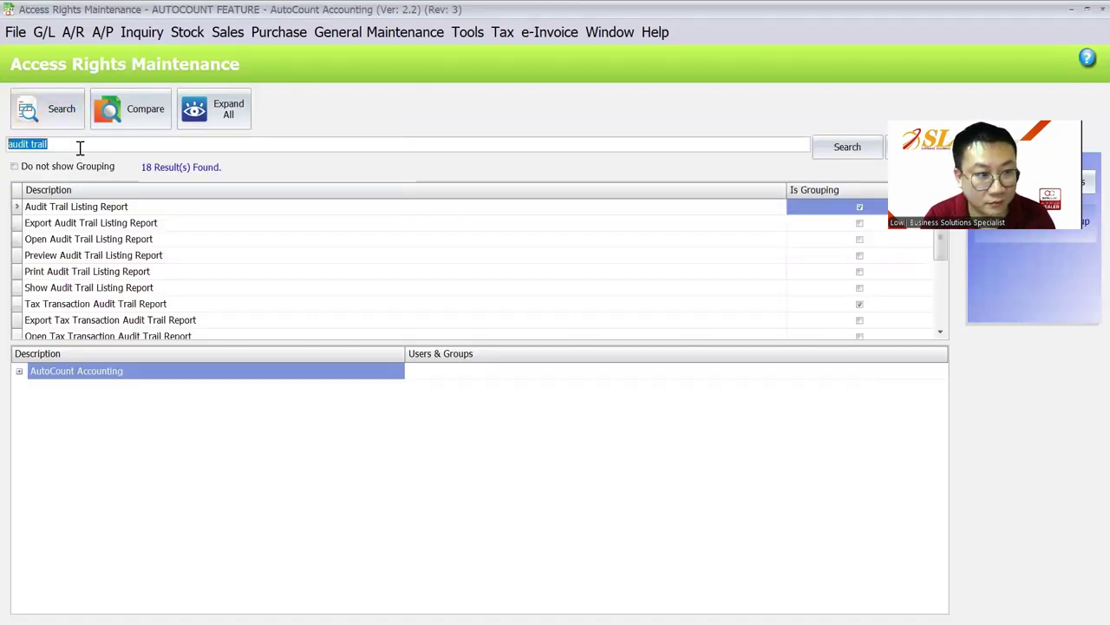
left_click(104, 210)
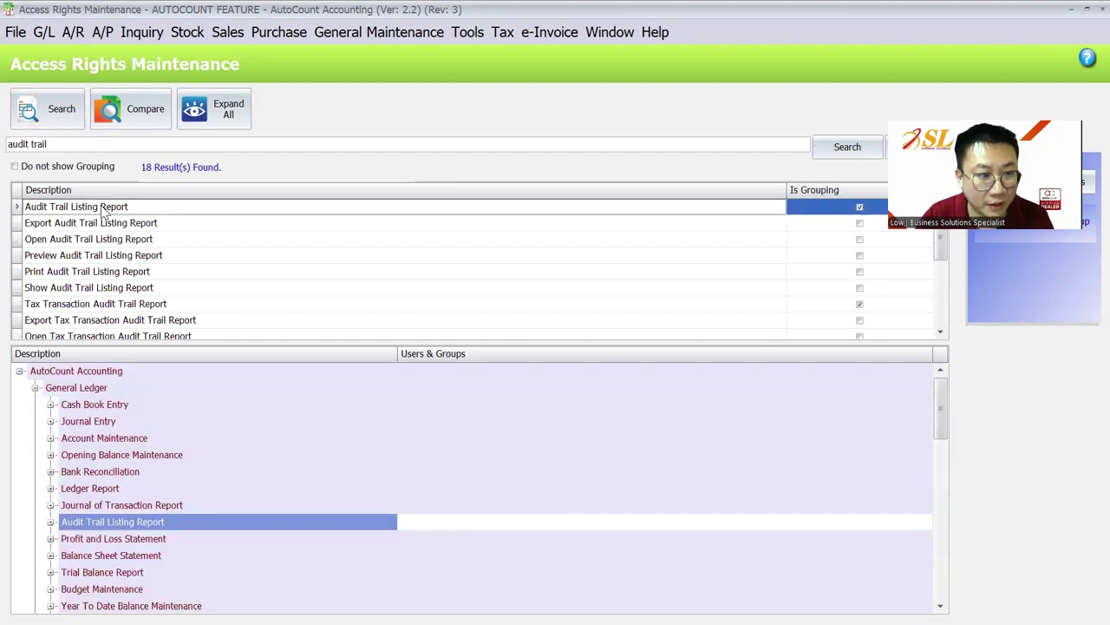
double_click(59, 520)
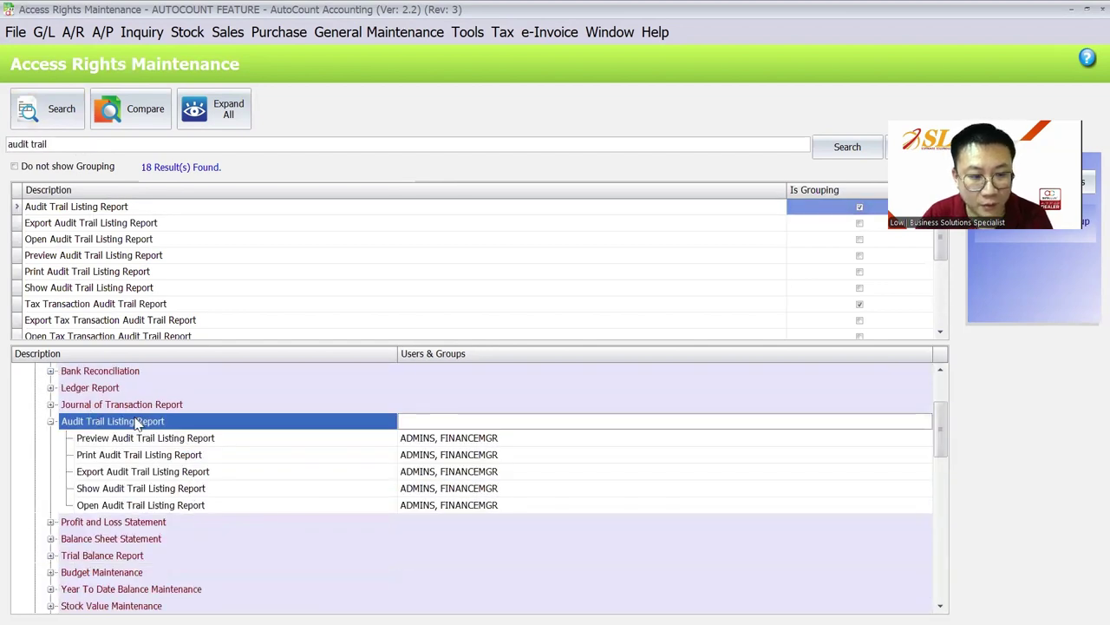
left_click(136, 440)
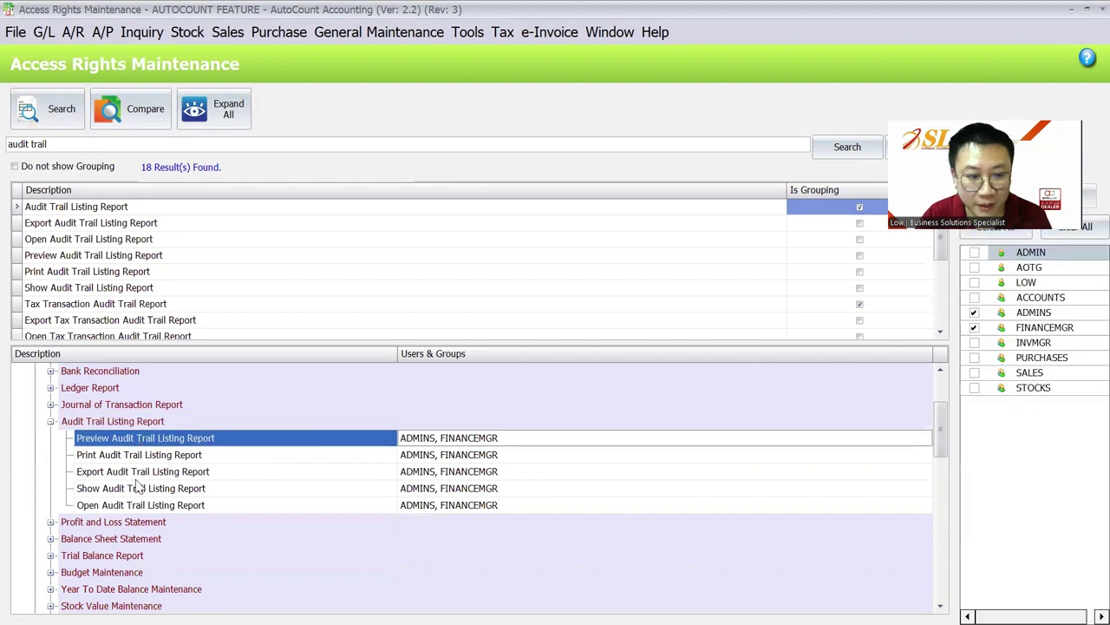
- Locate the Audit Trail group among the found access rights, expand it and check who holds the Show Audit Trail right
scroll(84, 296, "down", 2)
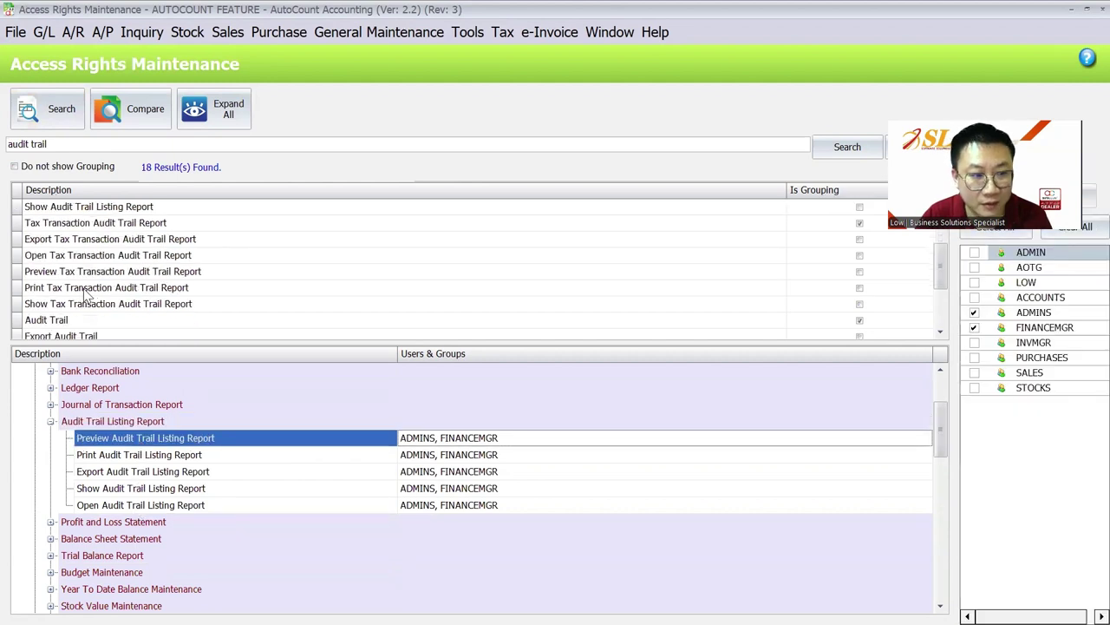
left_click(87, 319)
scroll(95, 330, "down", 1)
left_click(50, 372)
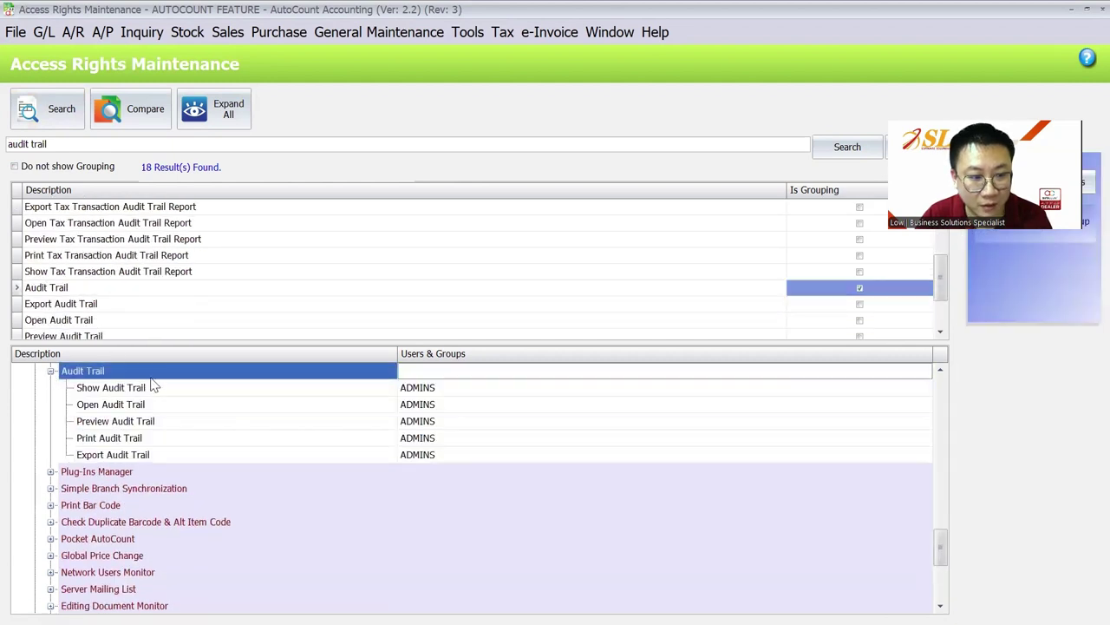
left_click(147, 389)
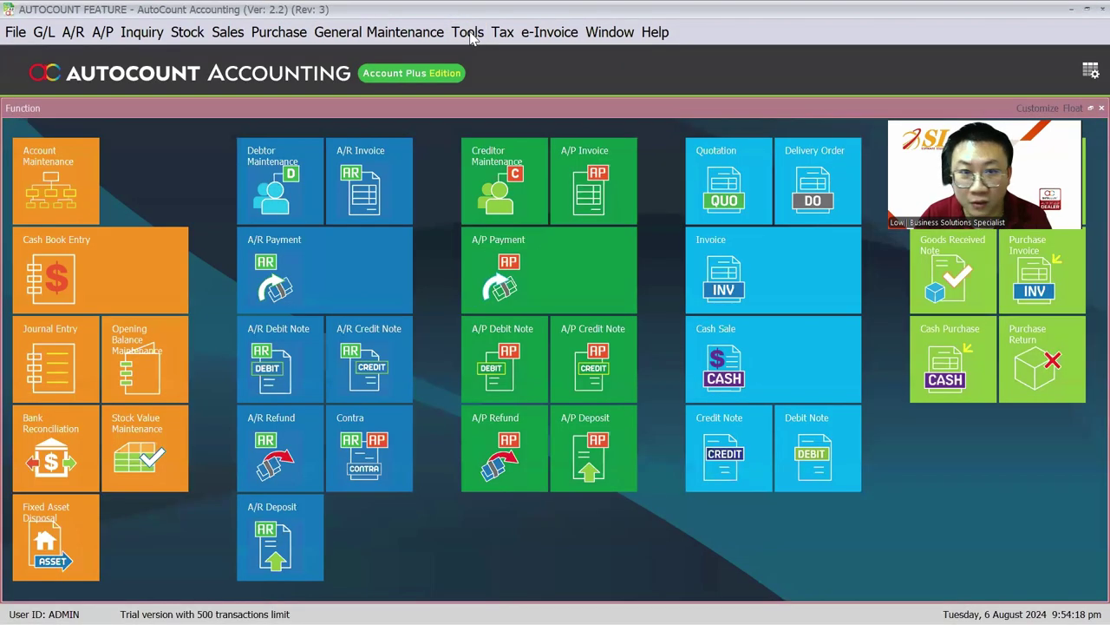
- Open the Audit Trail and search it for the login and authentication events
left_click(467, 32)
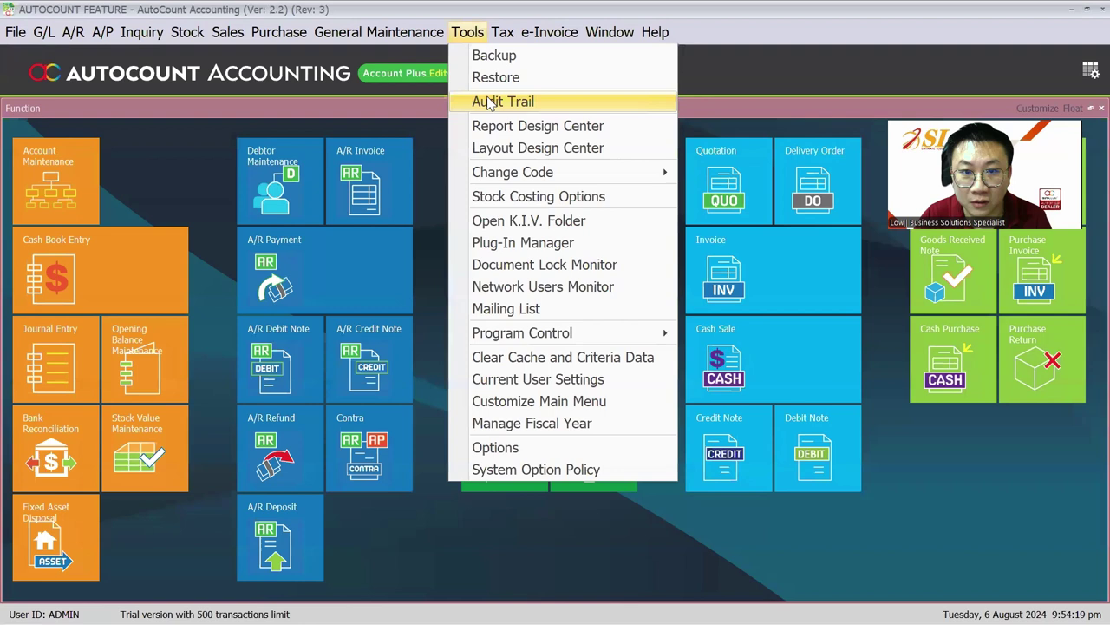
left_click(559, 104)
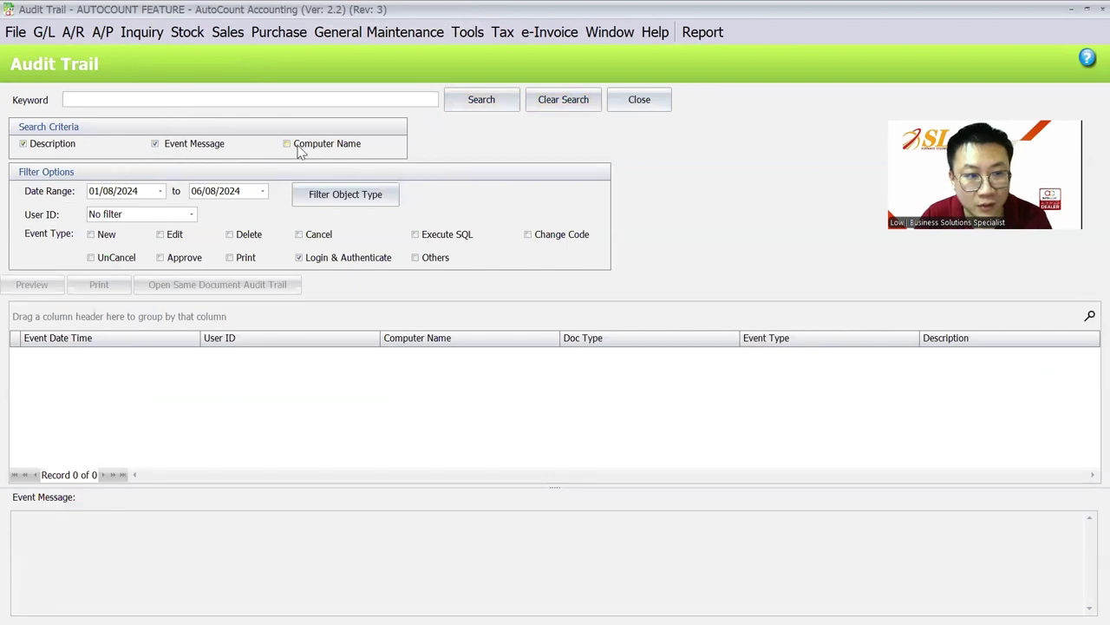
left_click(502, 107)
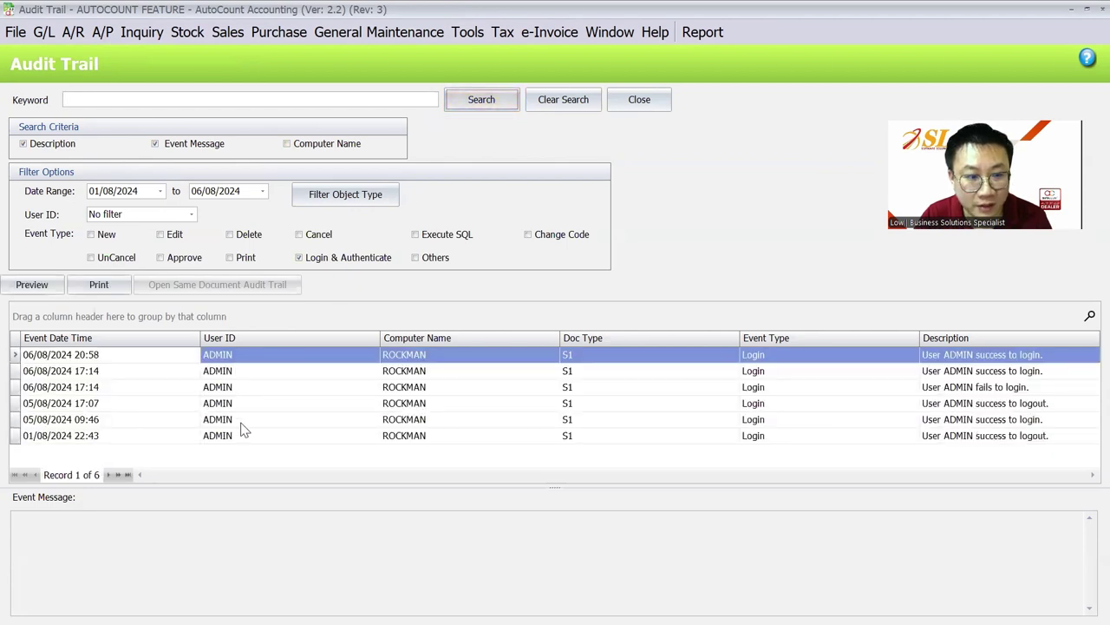
left_click(424, 403)
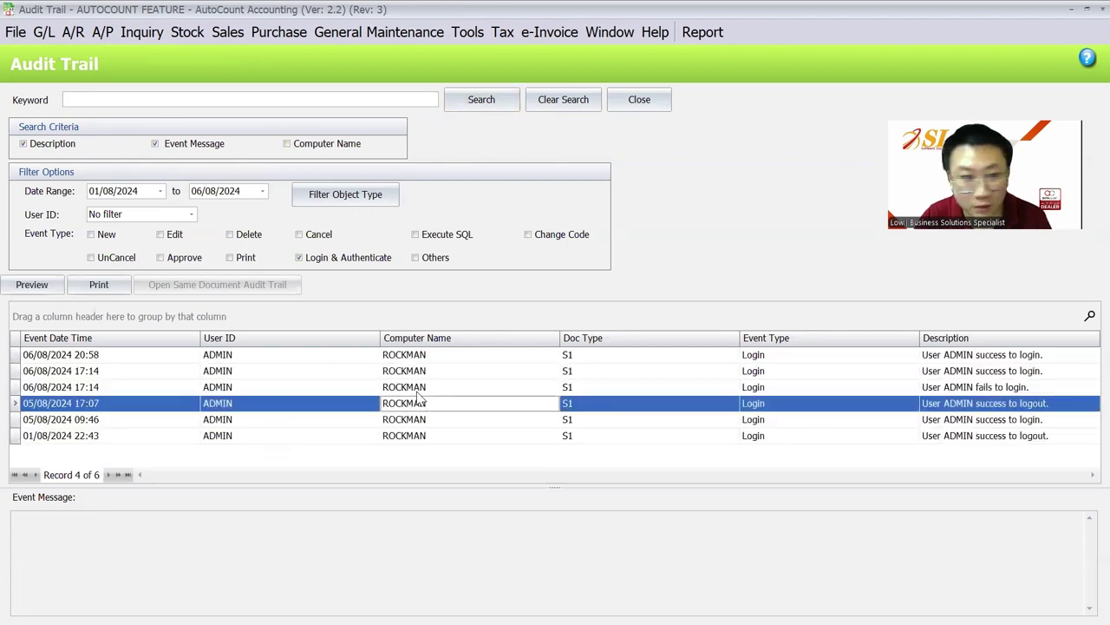
left_click(144, 101)
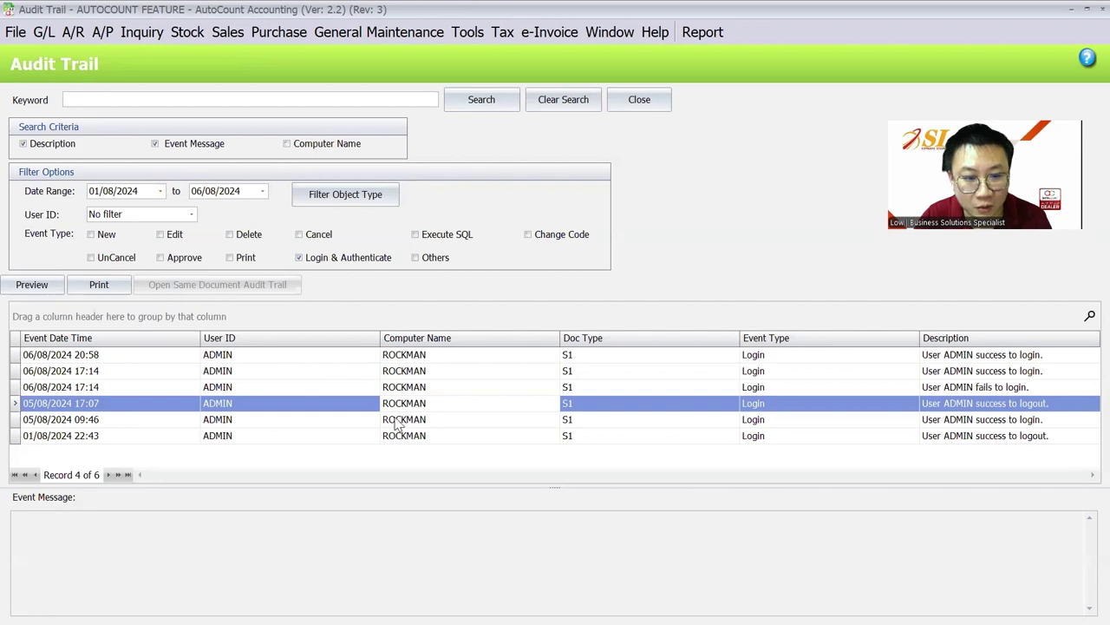
- Start a new sales invoice for the debtor SL Software Enterprise and add an empty item line
left_click(228, 32)
left_click(236, 98)
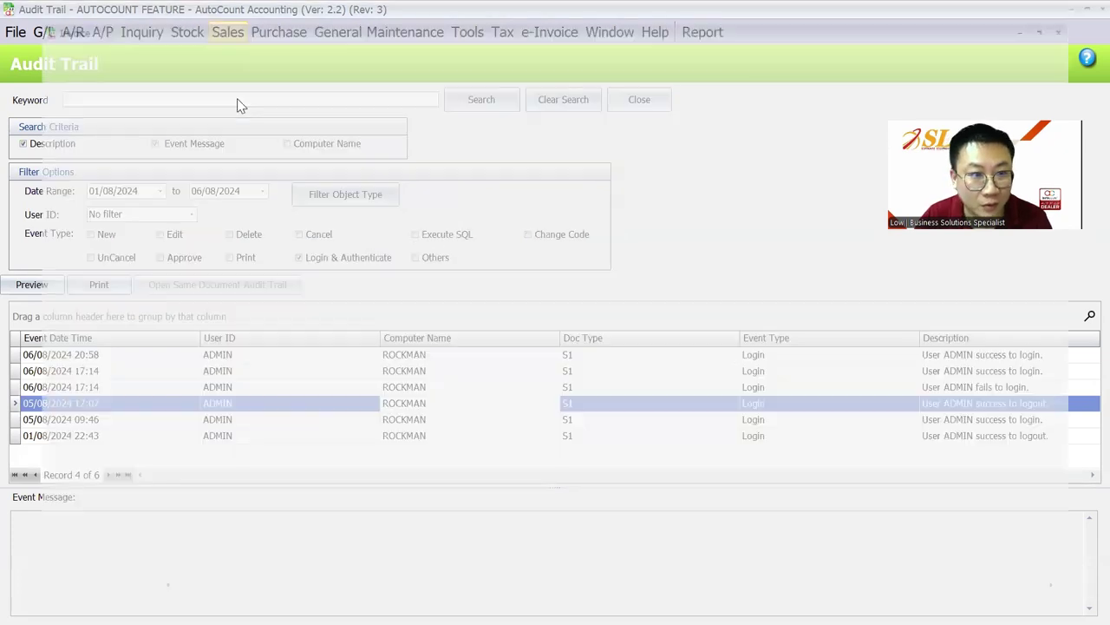
left_click(48, 143)
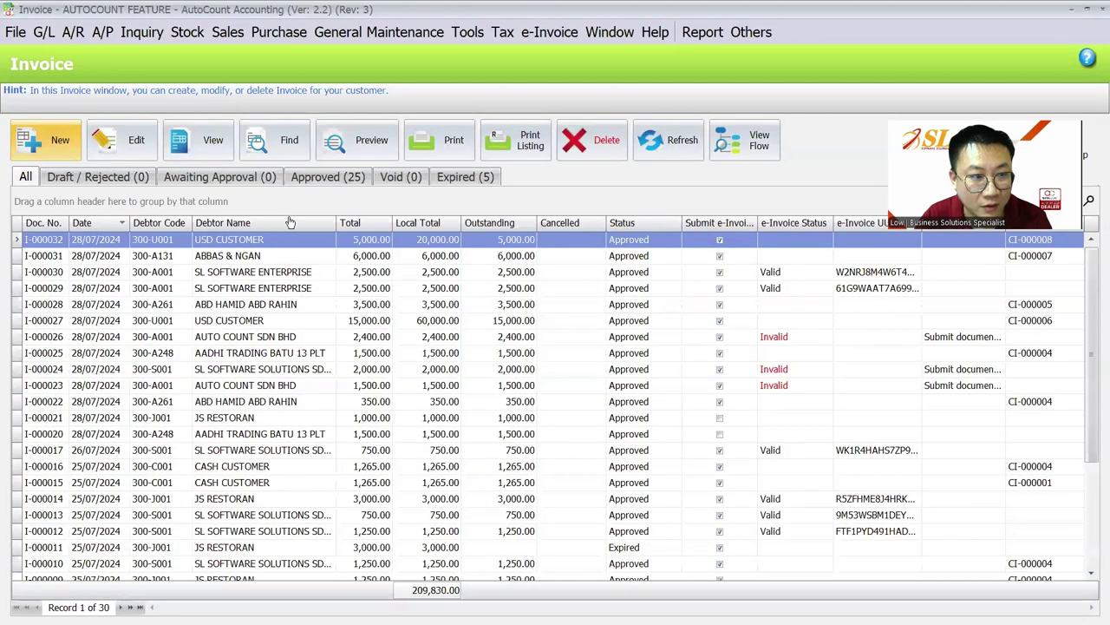
left_click(255, 198)
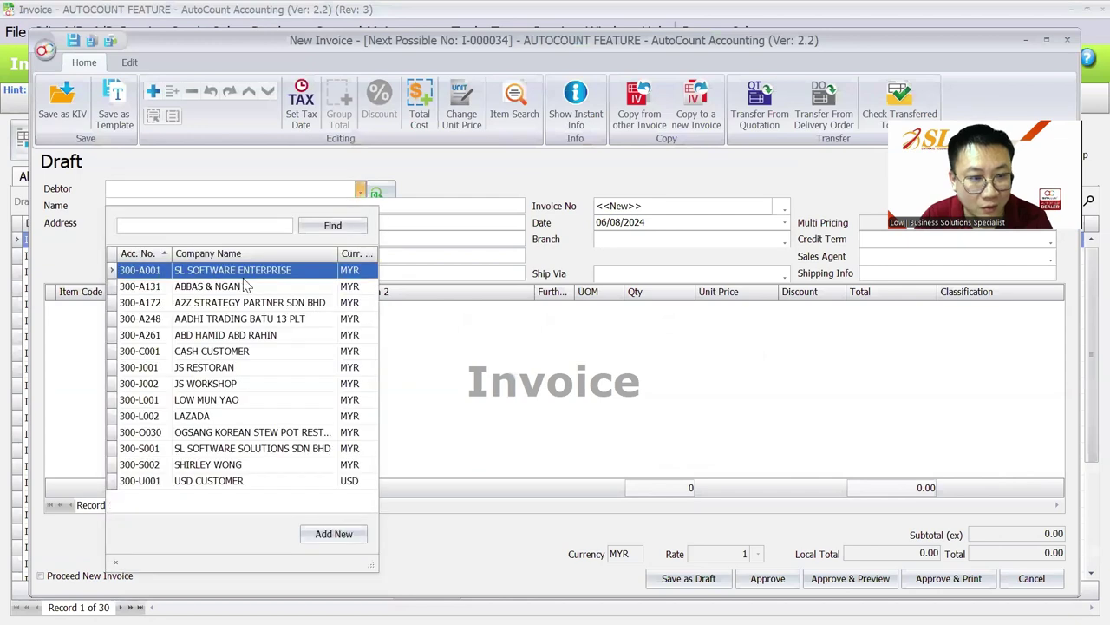
left_click(243, 272)
right_click(246, 343)
left_click(288, 35)
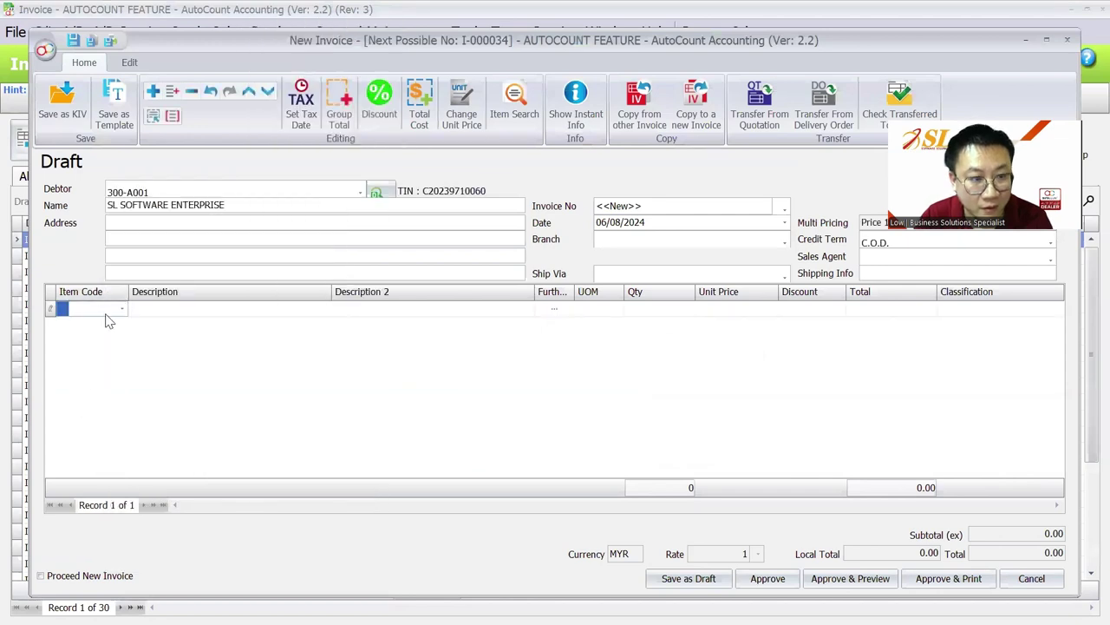
- Enter the HARDWARE item at a unit price of 350 and save the invoice as approved
left_click(328, 384)
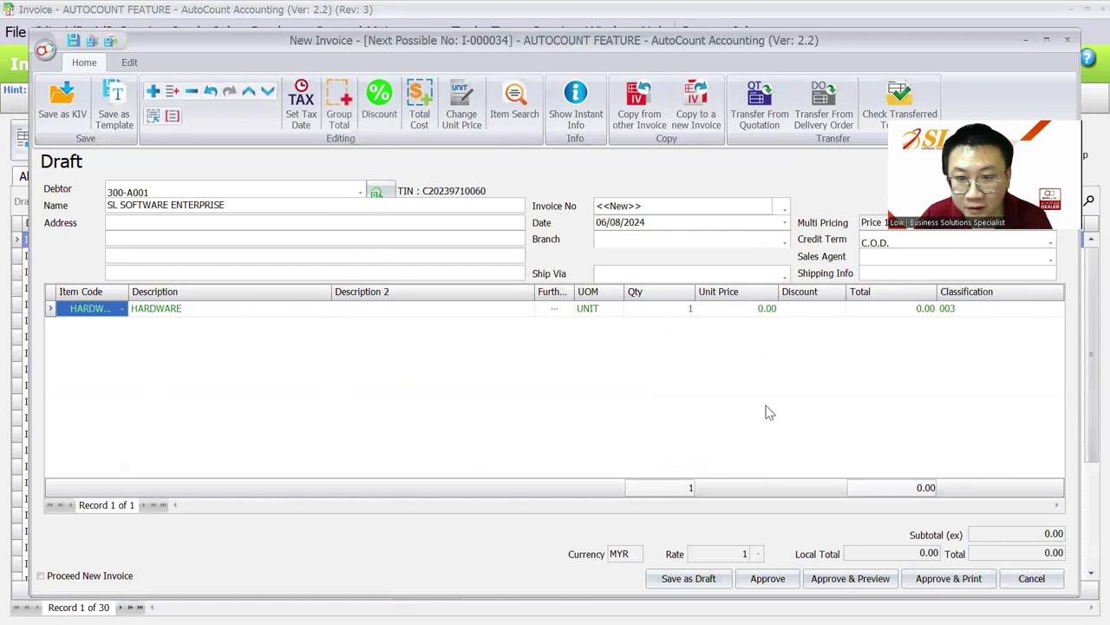
left_click(737, 310)
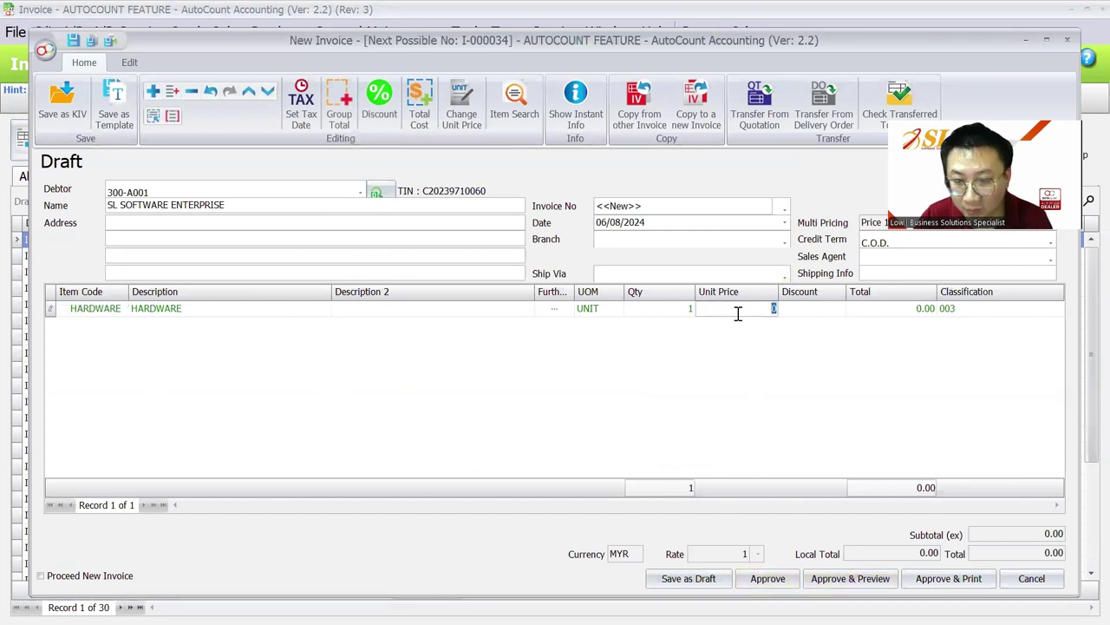
type("350")
key("Tab")
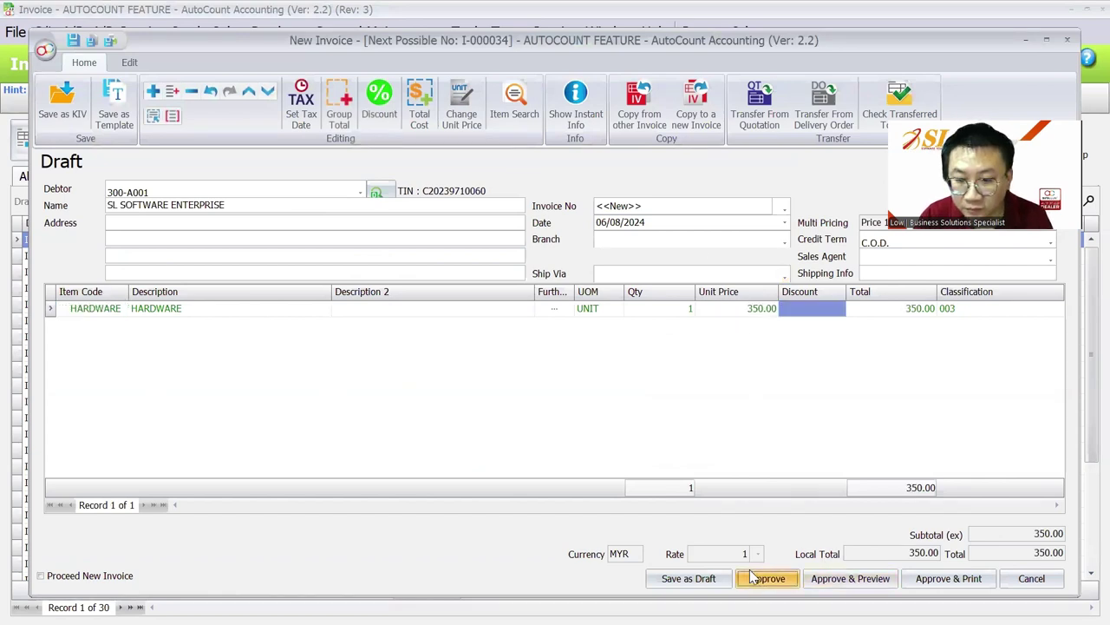
key("ctrl+s")
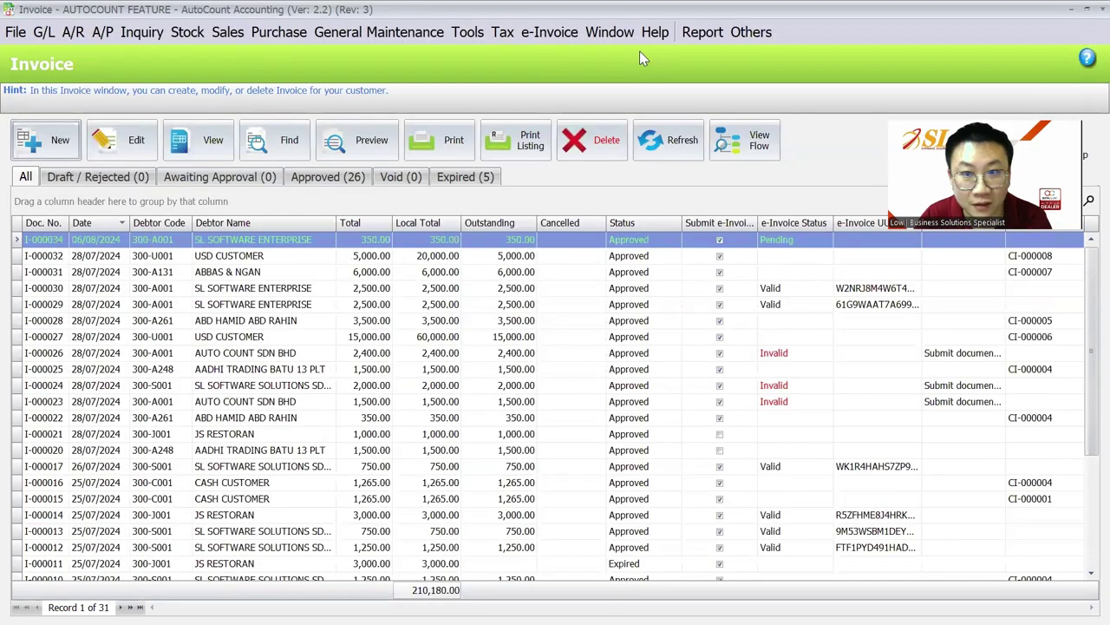
- Return to the Audit Trail, include every event type in the filter, and search for the entry logging the new invoice
left_click(472, 32)
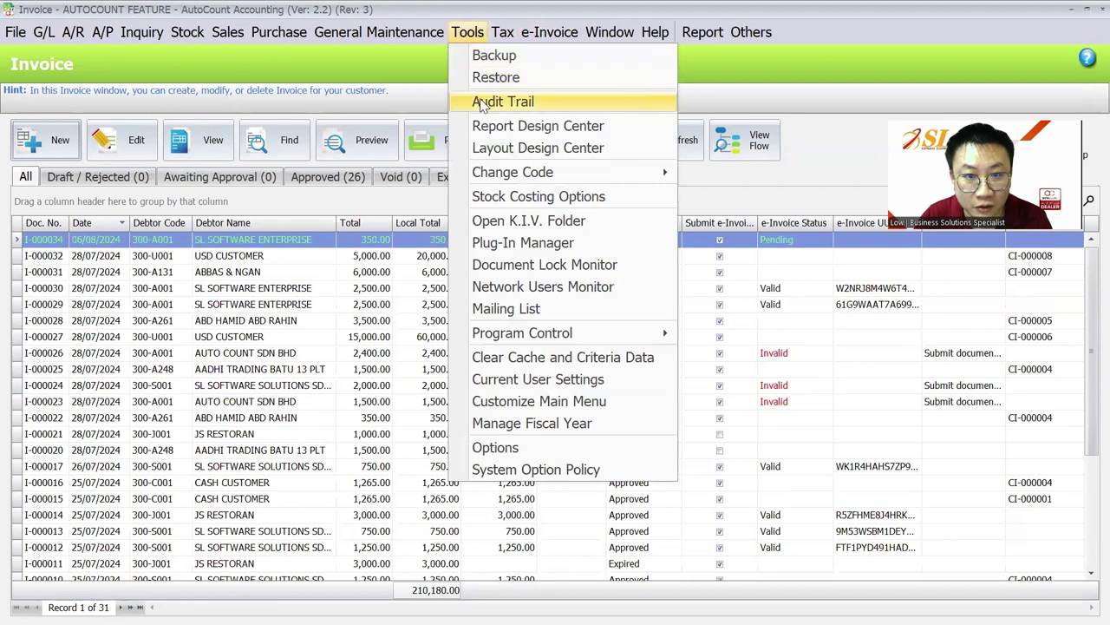
left_click(503, 99)
left_click(481, 101)
left_click(91, 234)
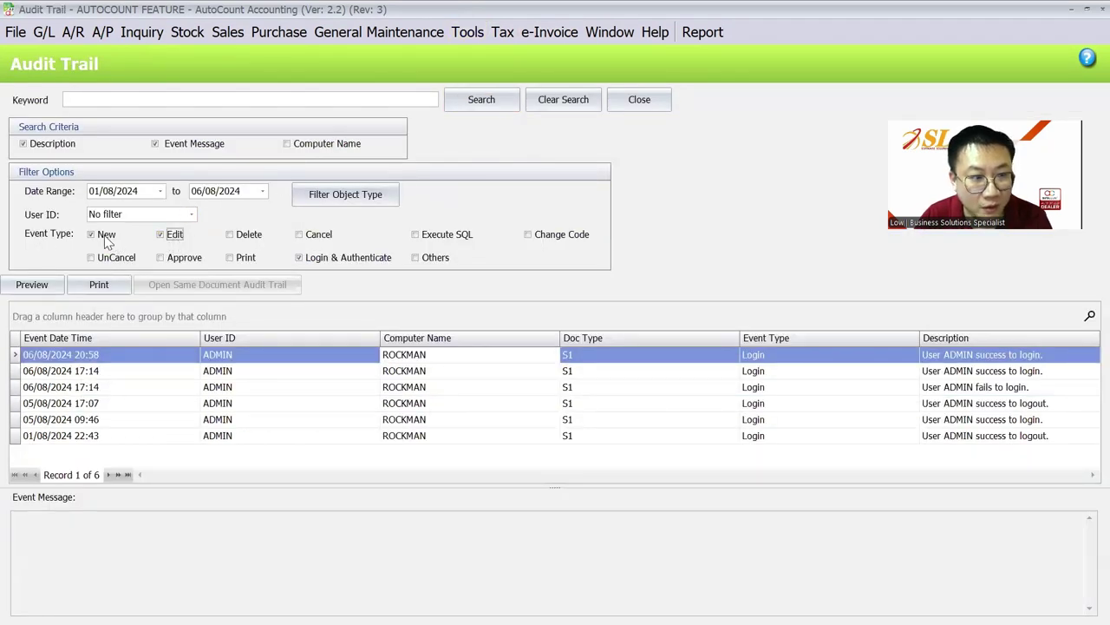
left_click(248, 235)
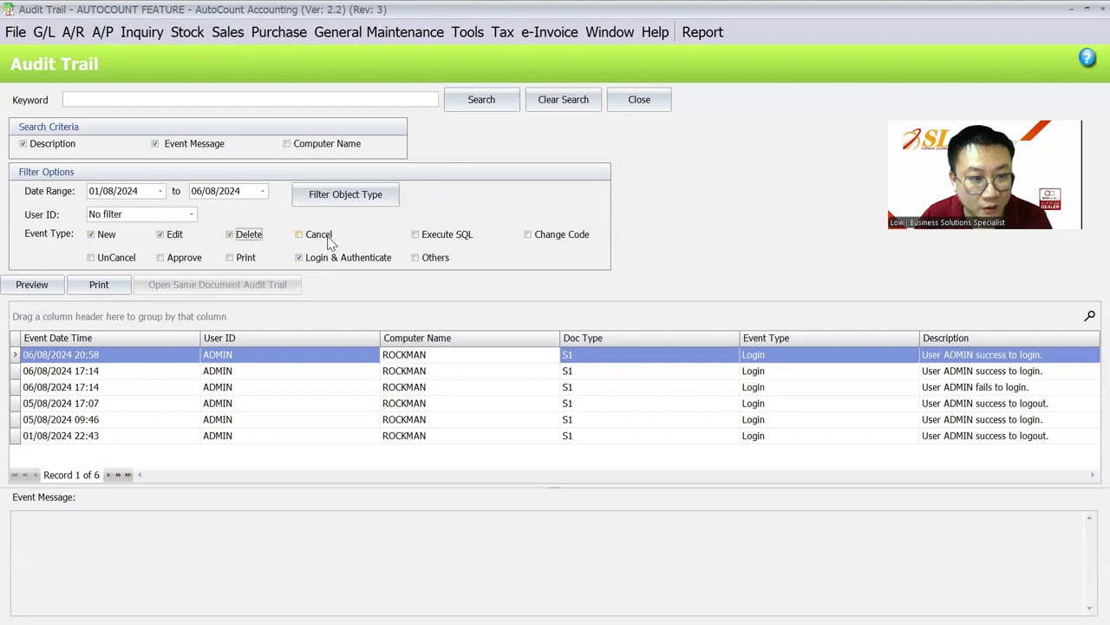
left_click(317, 235)
left_click(430, 235)
left_click(542, 235)
left_click(438, 257)
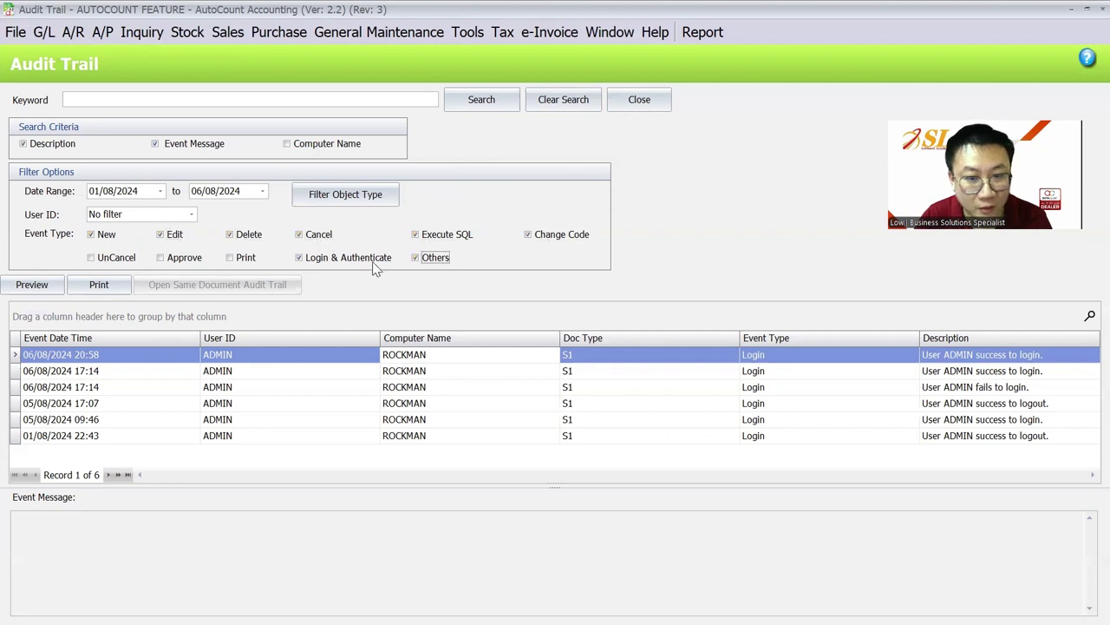
left_click(241, 259)
left_click(177, 258)
left_click(113, 258)
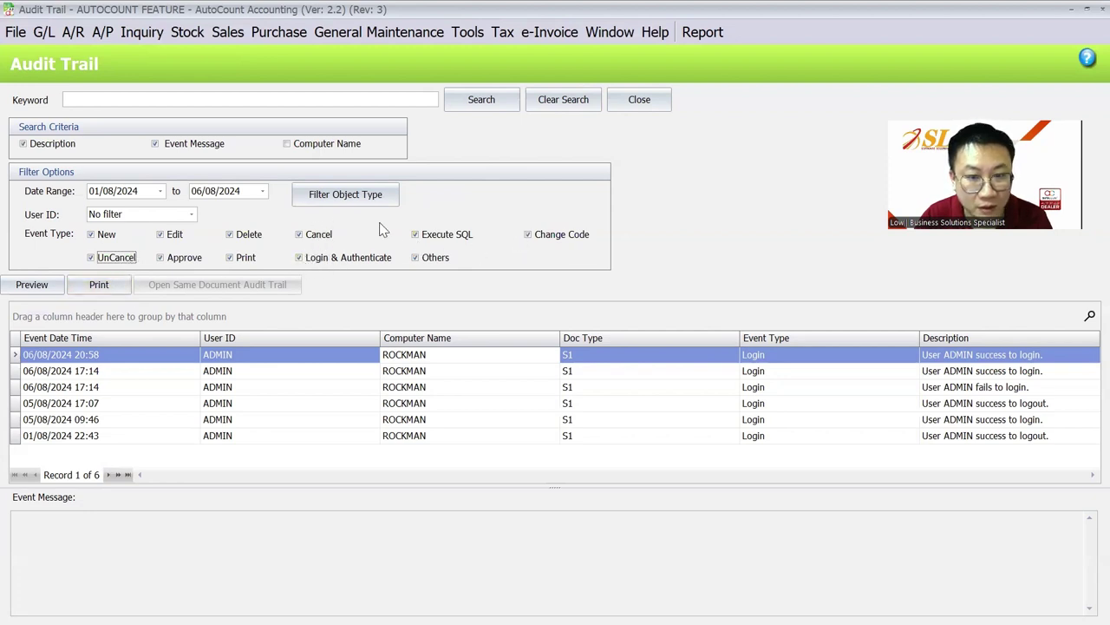
left_click(484, 104)
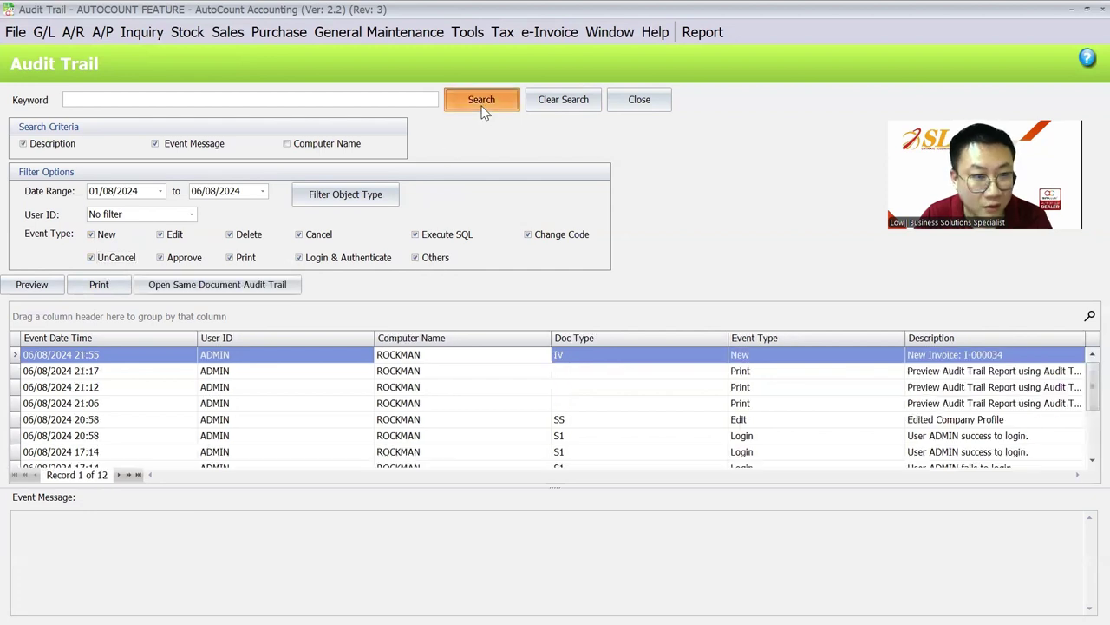
left_click(961, 359)
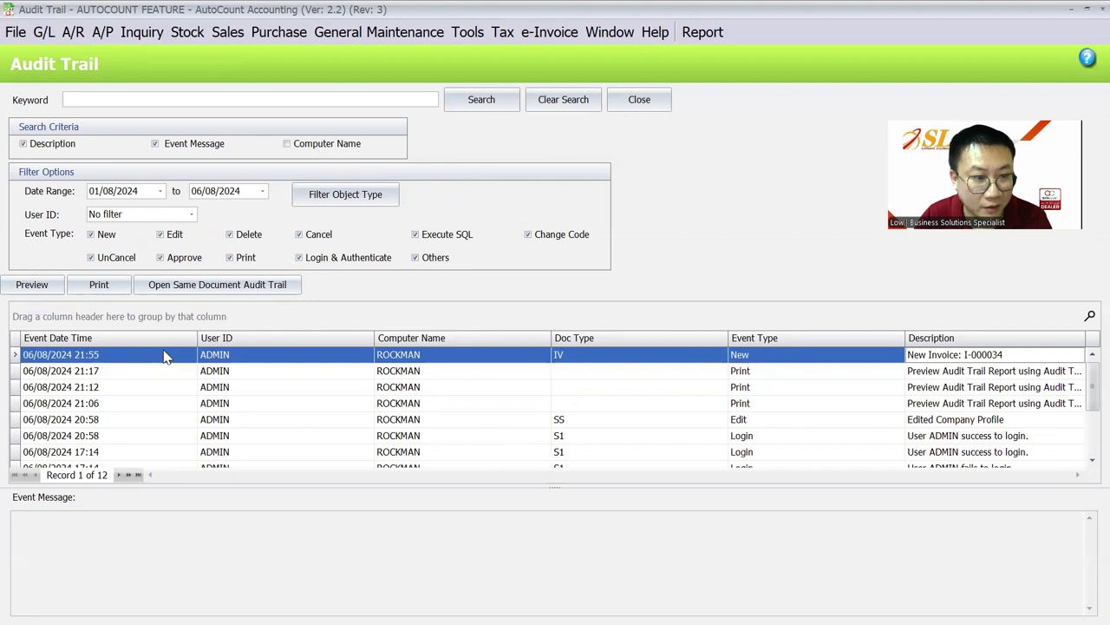
- Search the Audit Trail for the keyword 00034 with all event types included
left_click(164, 235)
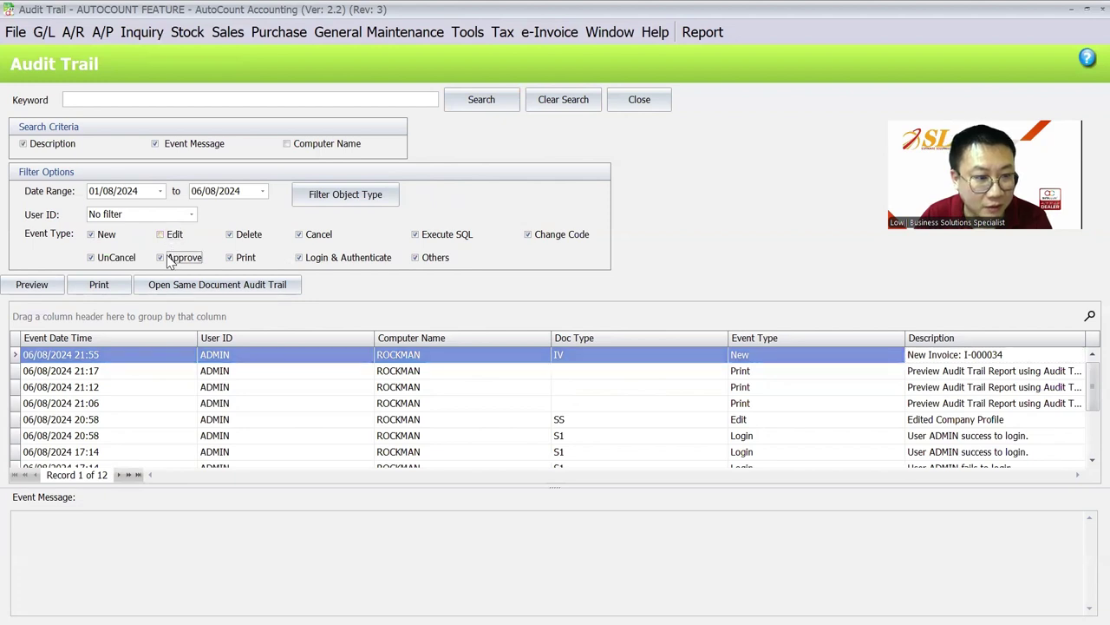
left_click(164, 235)
left_click(212, 101)
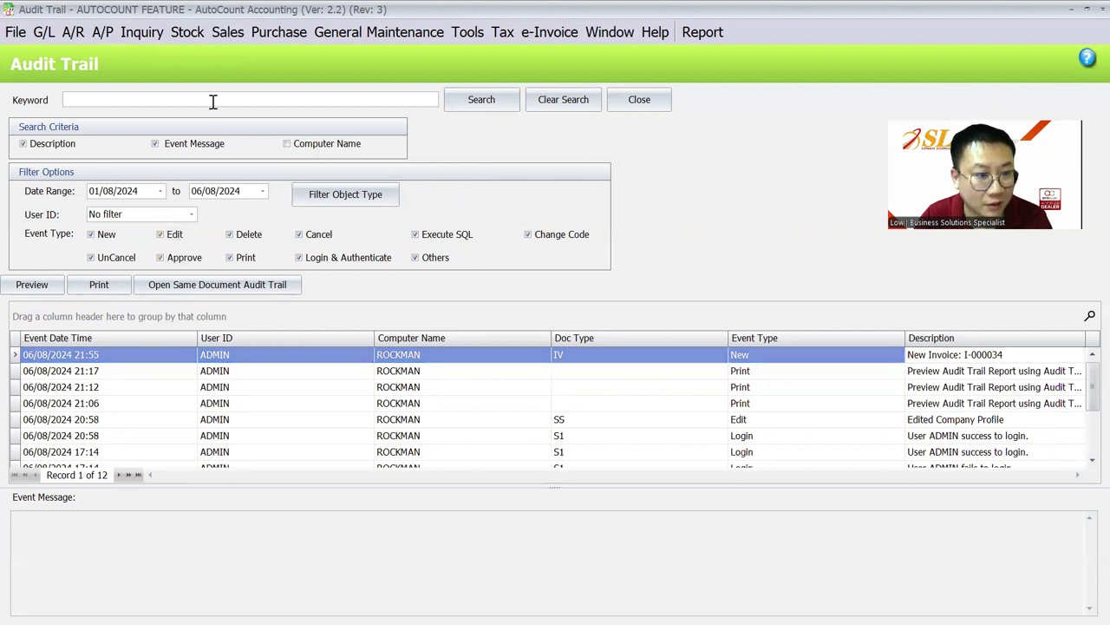
type("0003")
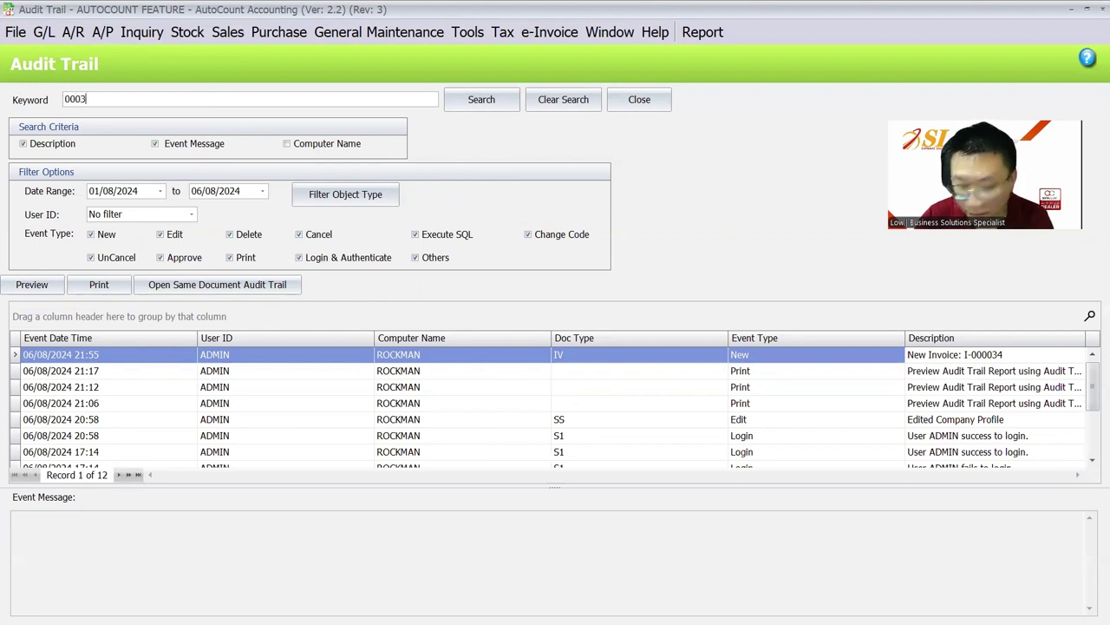
type("4")
left_click(463, 98)
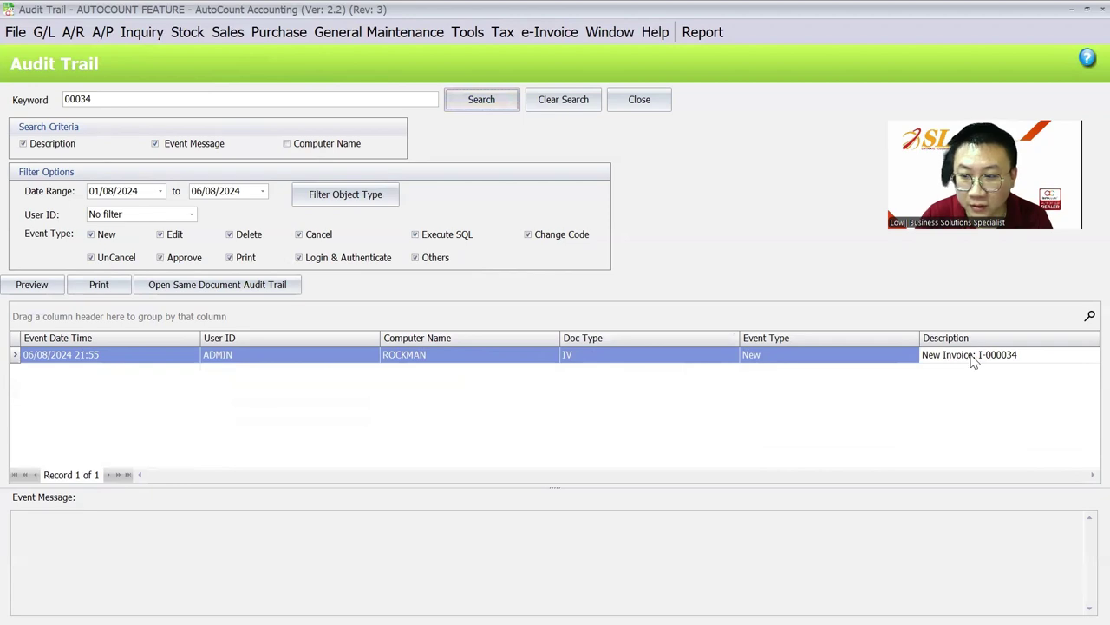
- Try to edit the newly created SL Software Enterprise invoice from the sales invoice list
left_click(227, 32)
left_click(252, 99)
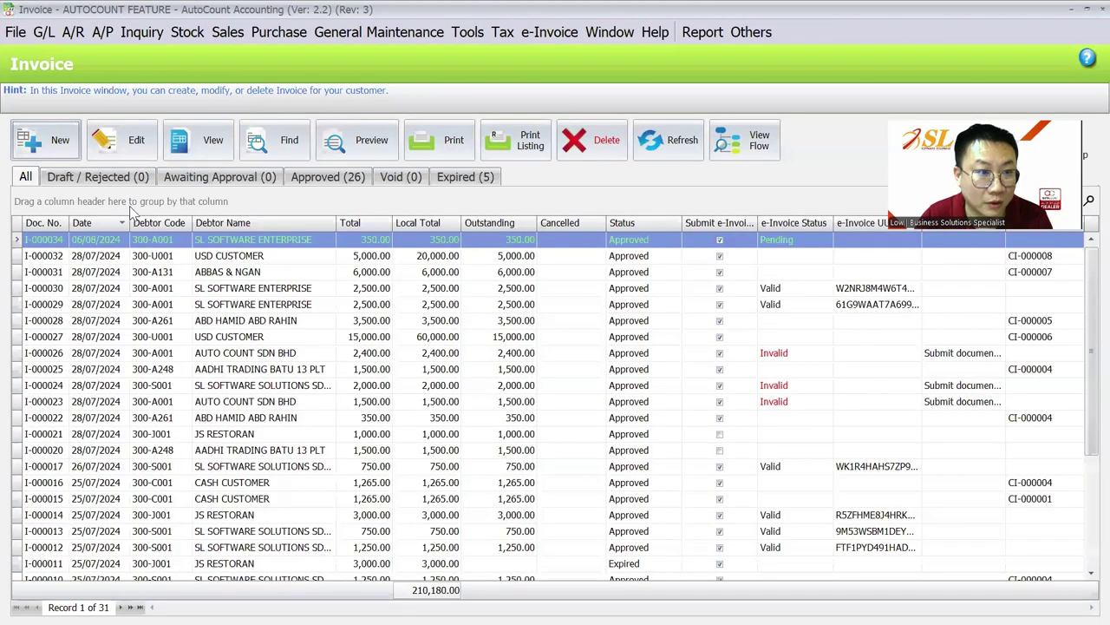
left_click(124, 149)
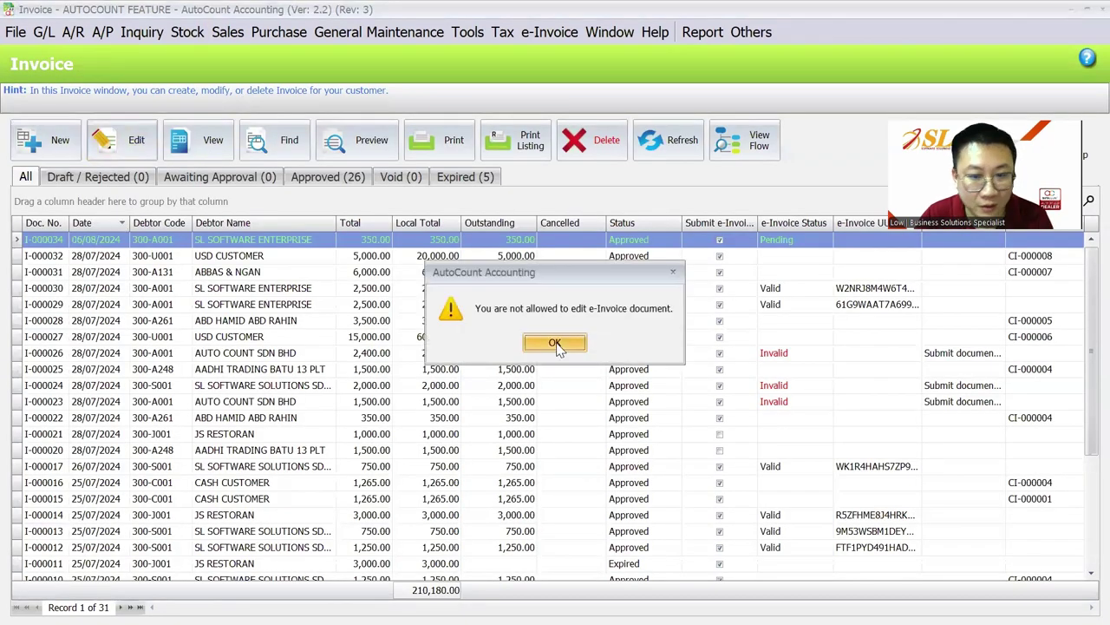
left_click(557, 345)
left_click(614, 245)
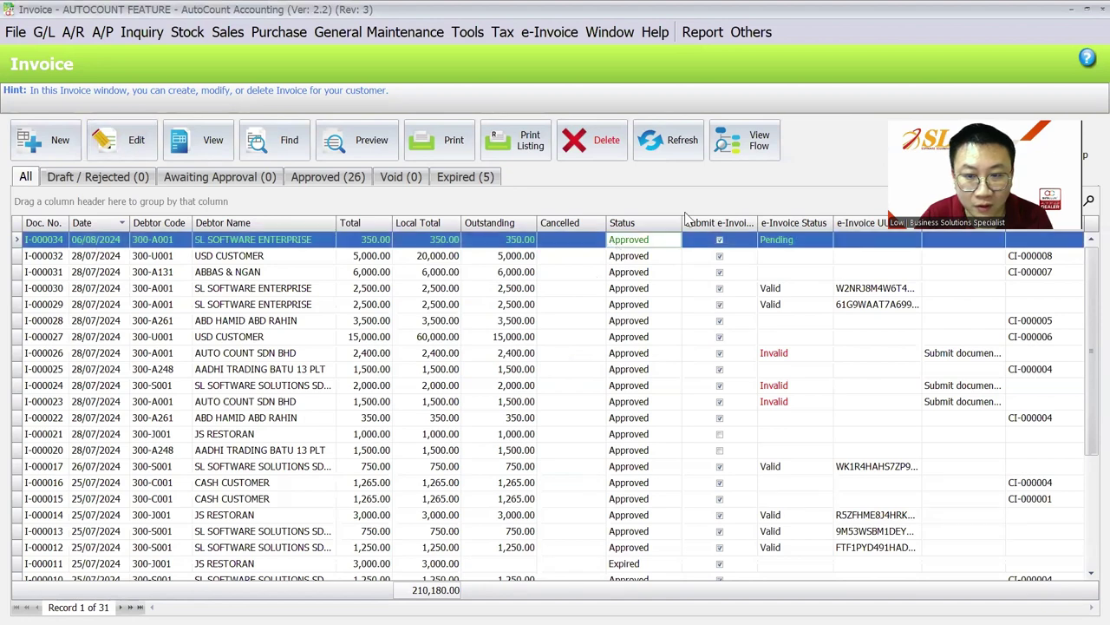
- Refresh the sales invoice list and look over the e-Invoice statuses of the invoices
left_click(681, 141)
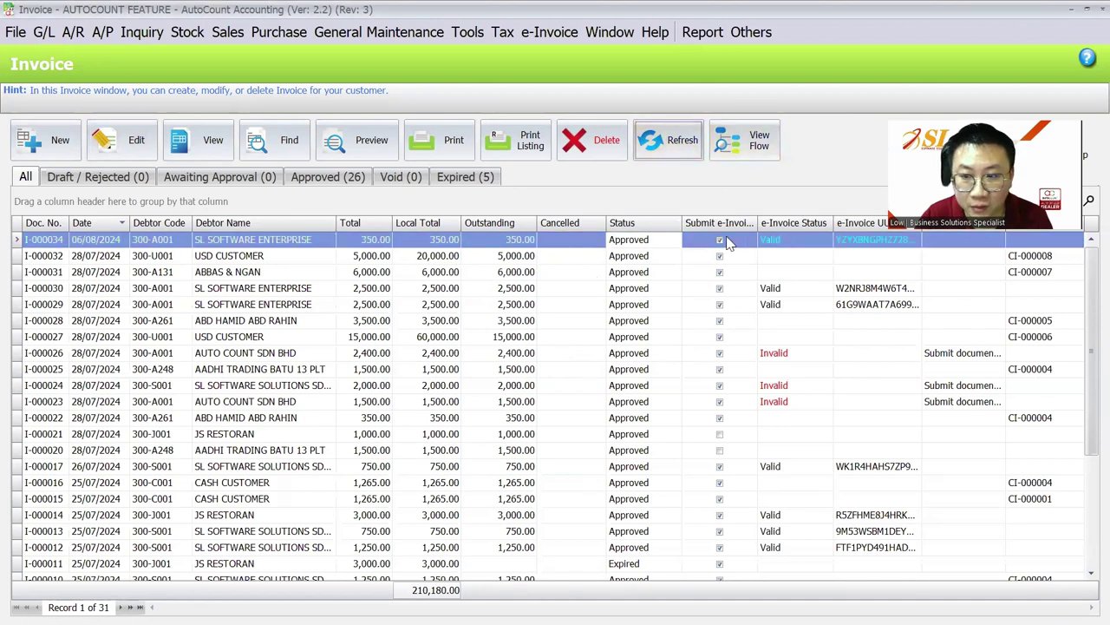
left_click(260, 255)
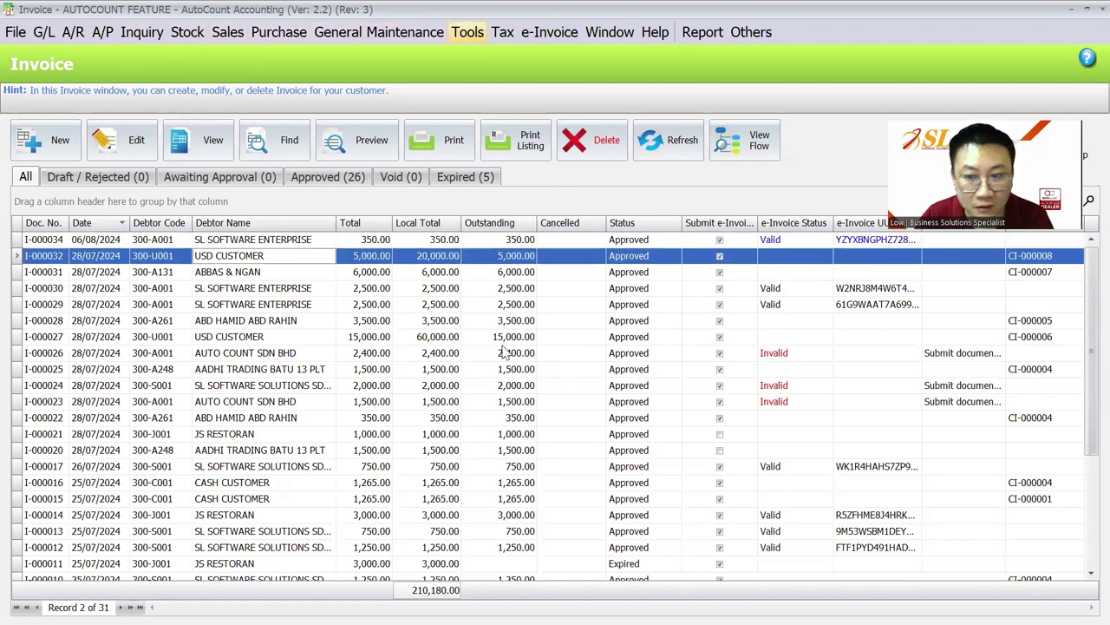
scroll(466, 38, "down", 2)
left_click(469, 35)
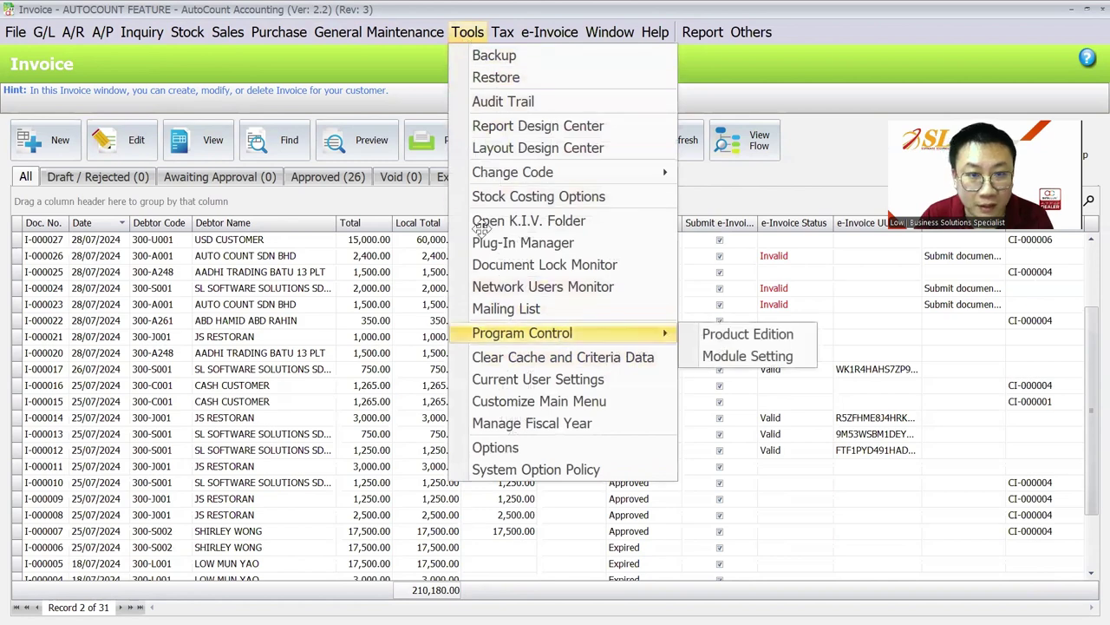
left_click(878, 38)
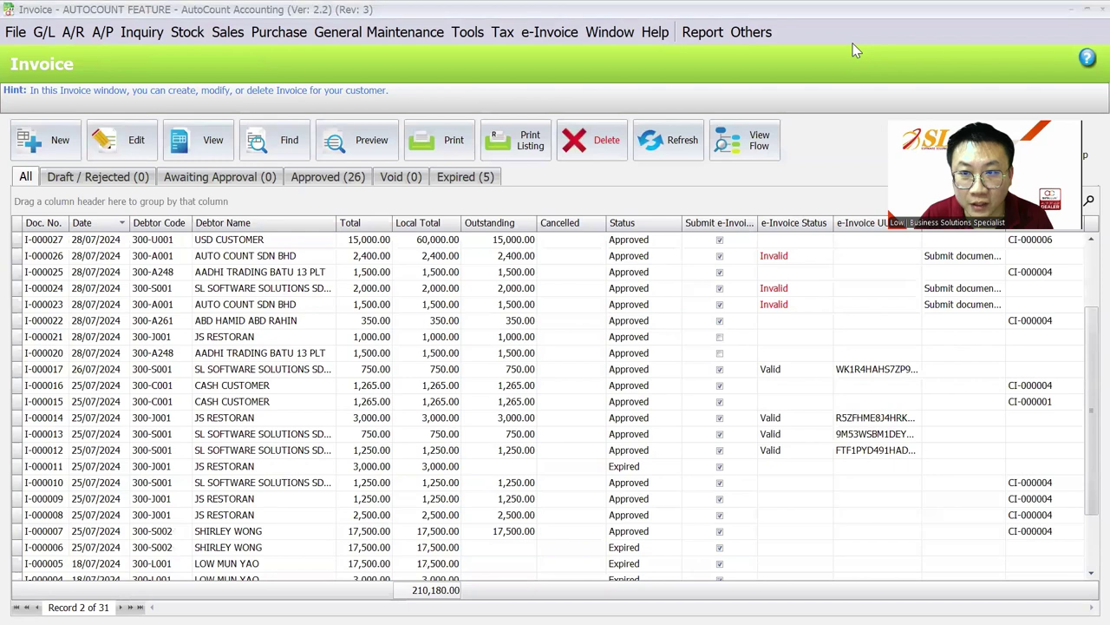
- Return to the Audit Trail and search for the keyword 00034 with only the Edit event type included
left_click(467, 32)
left_click(499, 100)
left_click(104, 235)
left_click(112, 257)
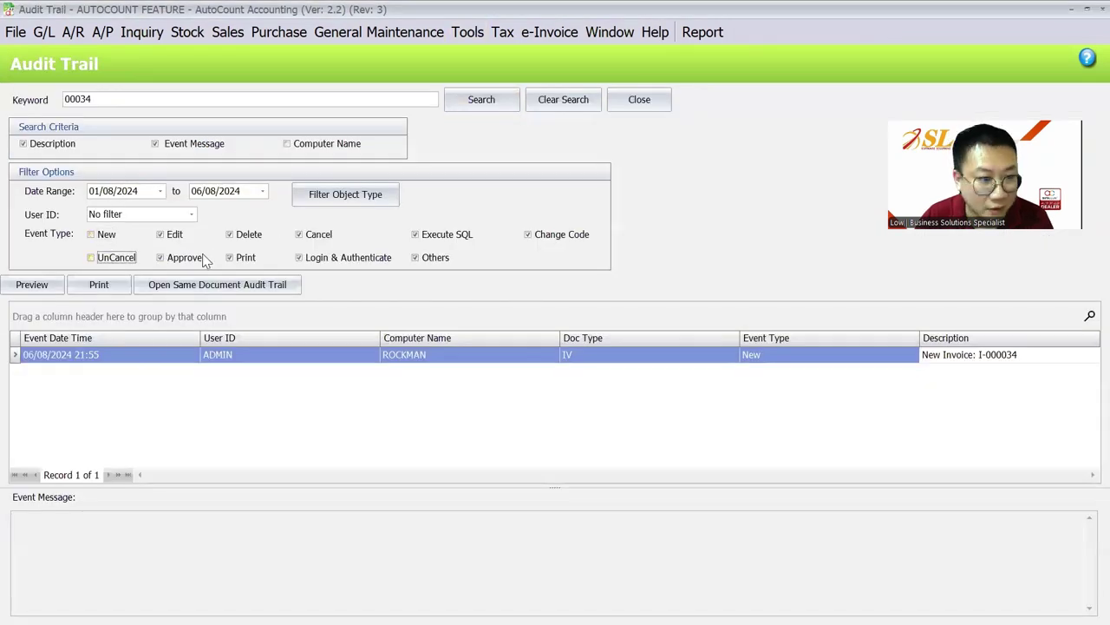
left_click(182, 257)
left_click(244, 257)
left_click(248, 235)
left_click(312, 235)
left_click(320, 257)
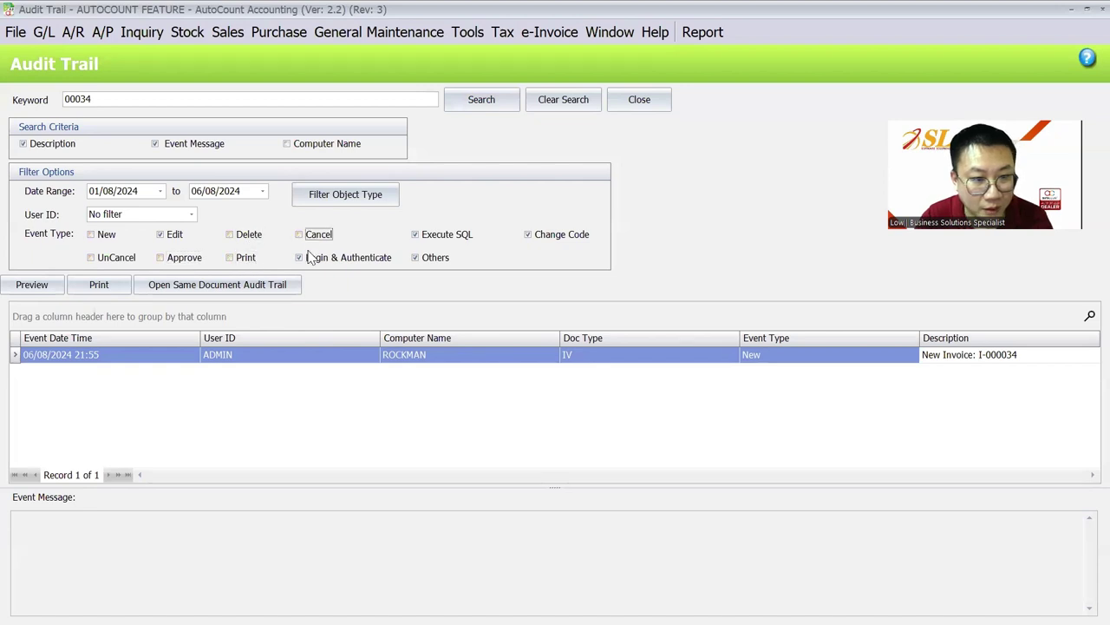
left_click(434, 235)
left_click(426, 258)
left_click(535, 236)
left_click(481, 102)
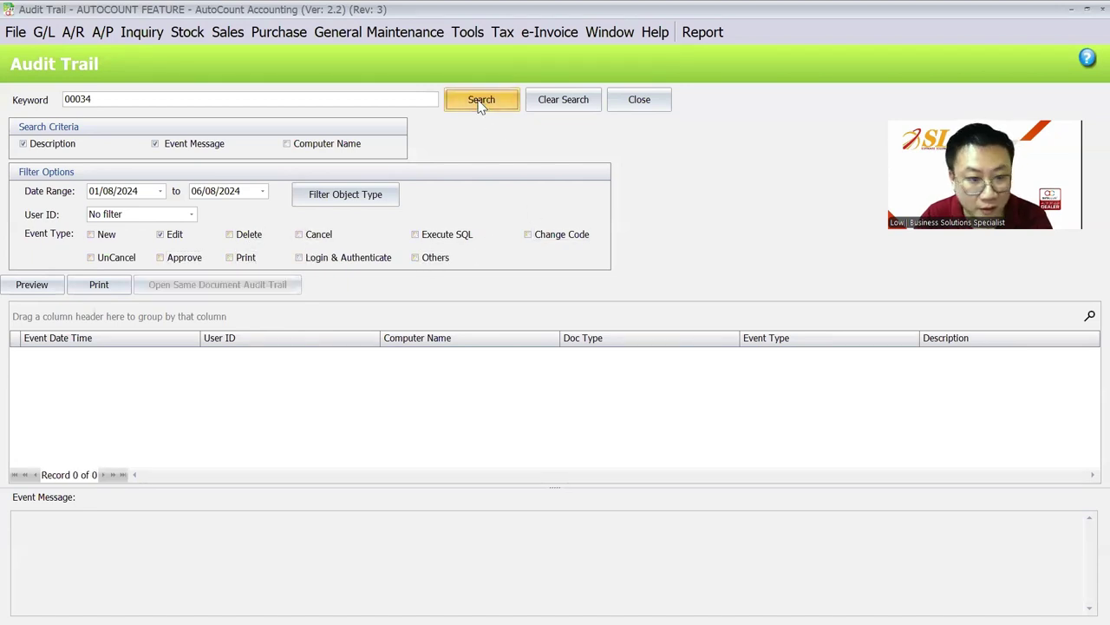
- Clear the keyword and search the Audit Trail for all Edit events
left_click(105, 192)
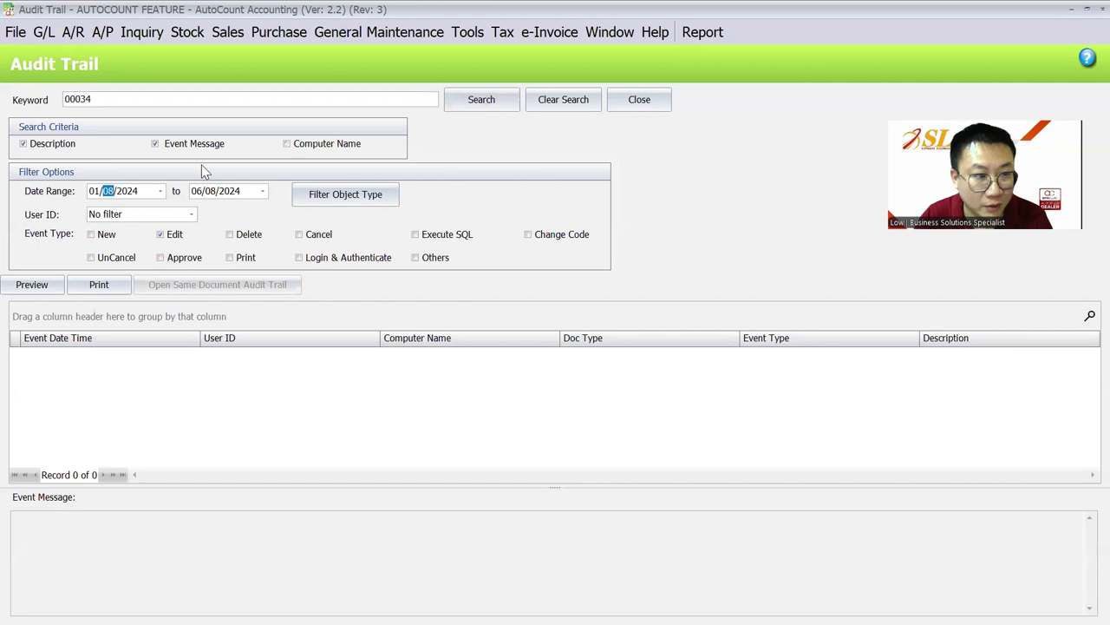
double_click(248, 98)
key("BackSpace")
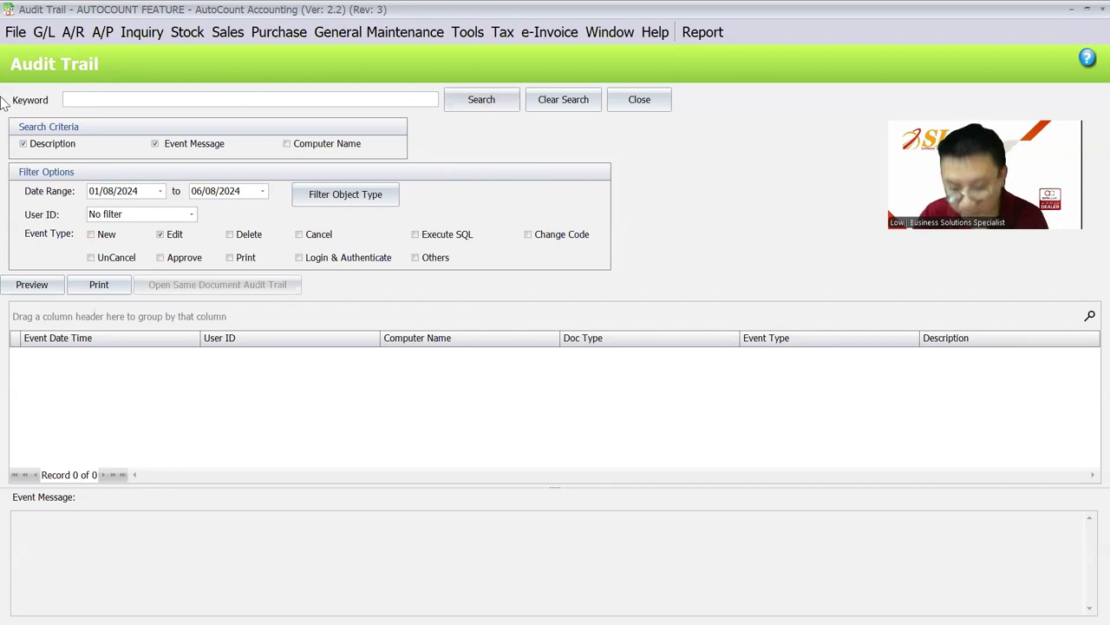
left_click(471, 101)
- Examine the event message of the edited company profile entry, including the company name change
left_click(308, 356)
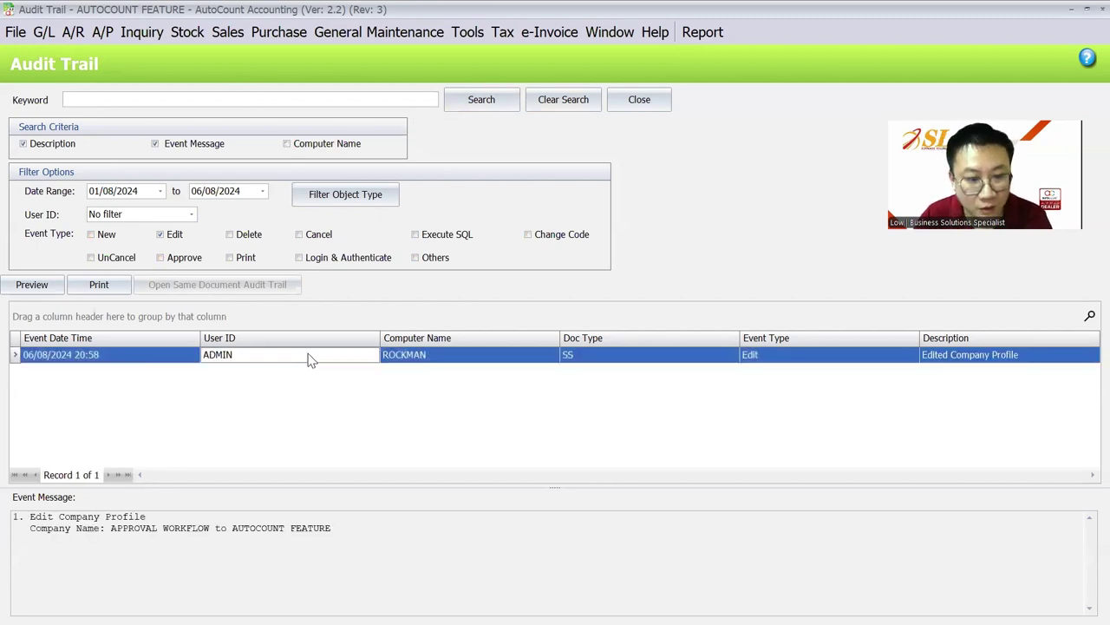
left_click_drag(108, 526, 334, 525)
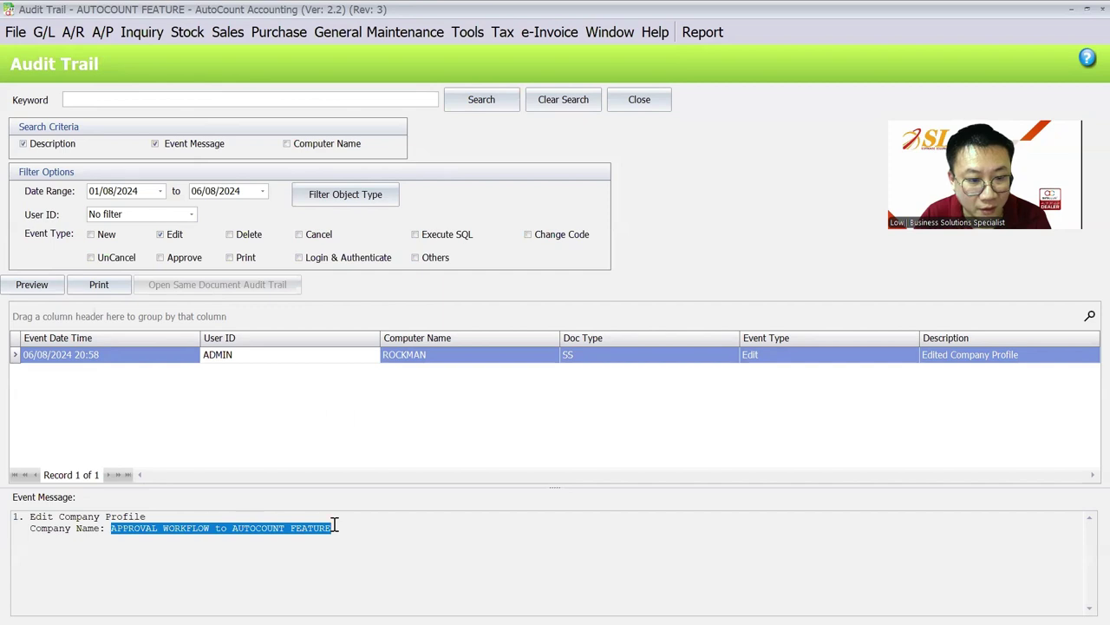
left_click_drag(165, 516, 31, 515)
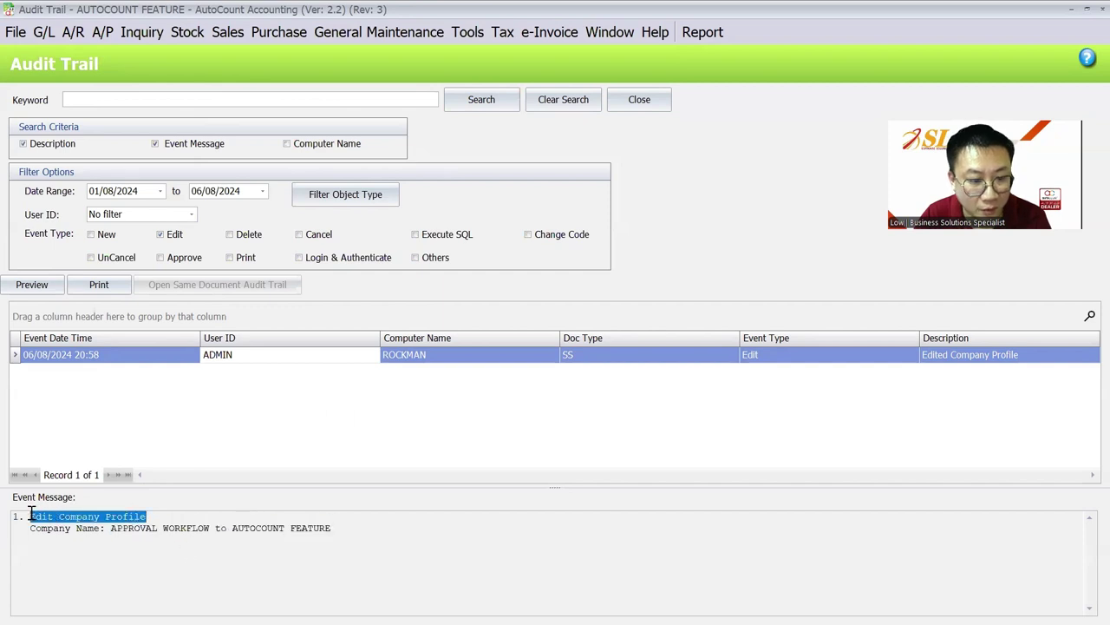
left_click_drag(108, 528, 345, 529)
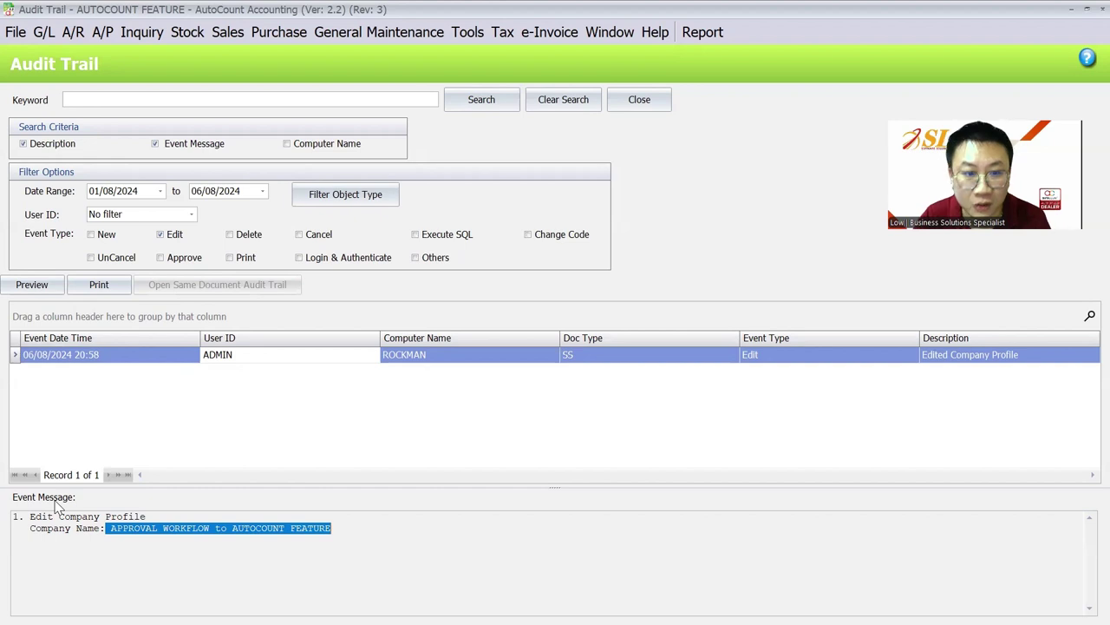
- Include every event type in the Audit Trail filter and set the start date to 01/08/2024
left_click(108, 235)
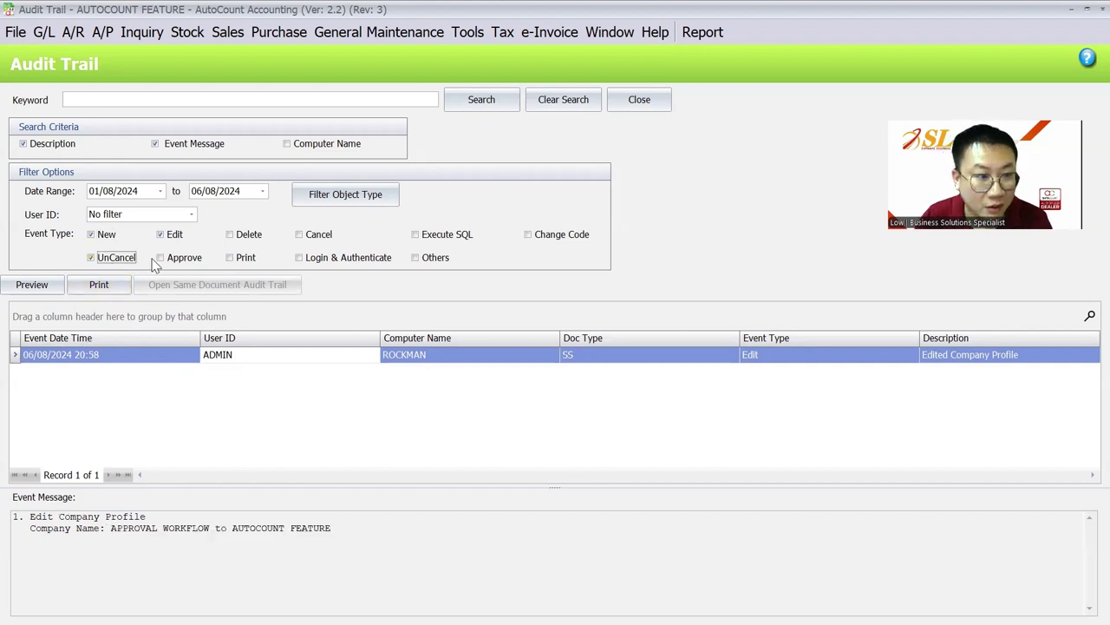
left_click(230, 235)
left_click(230, 257)
left_click(161, 258)
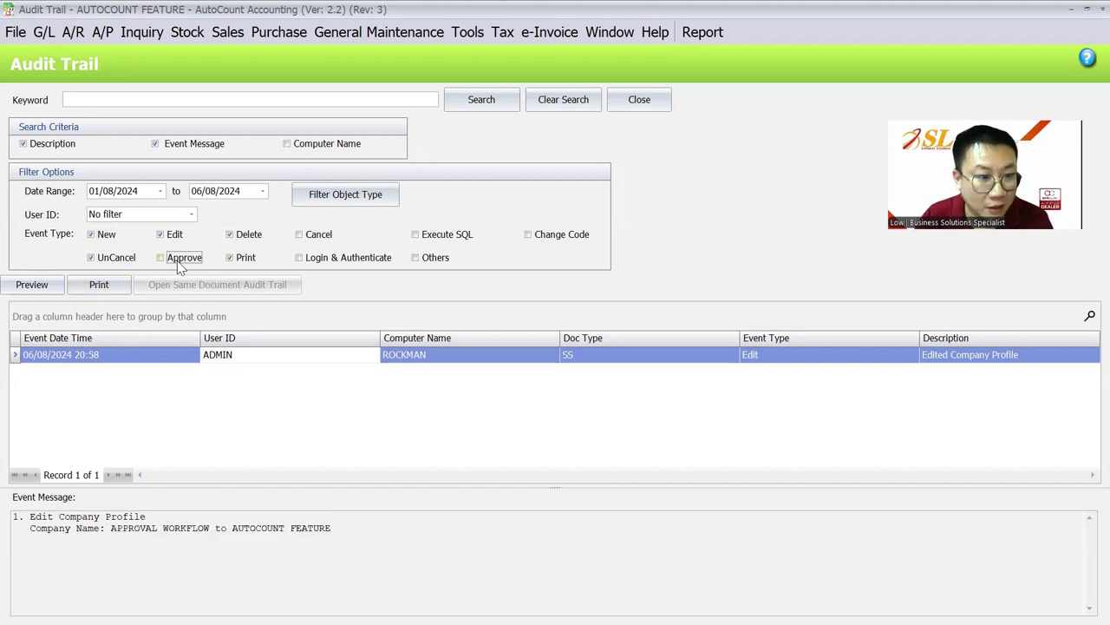
left_click(318, 235)
left_click(342, 258)
left_click(438, 235)
left_click(433, 257)
left_click(555, 235)
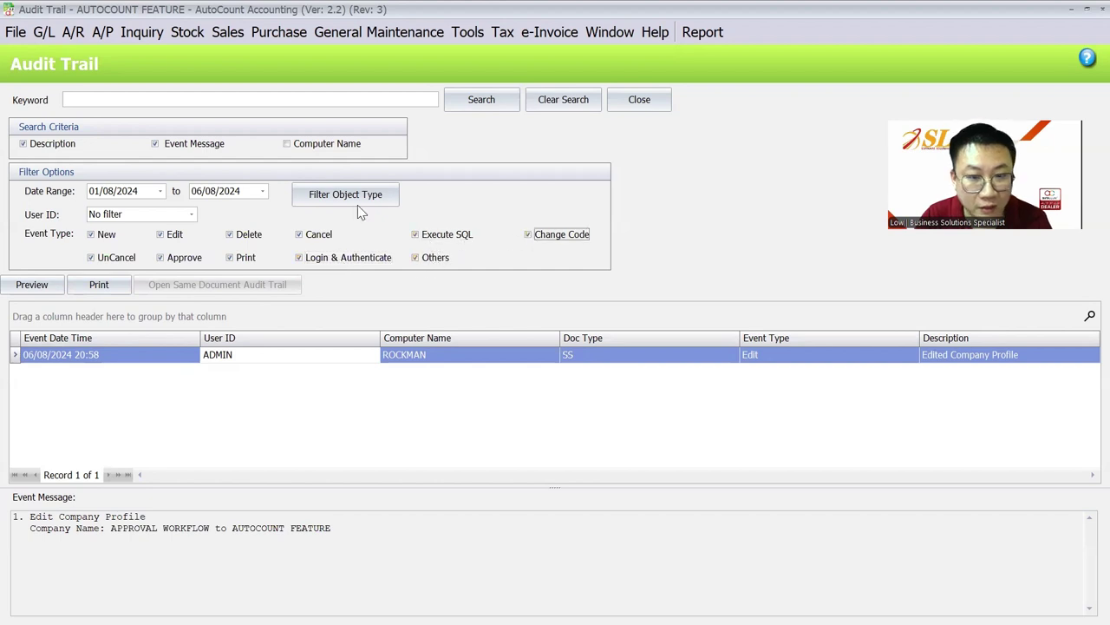
left_click(94, 191)
type("1")
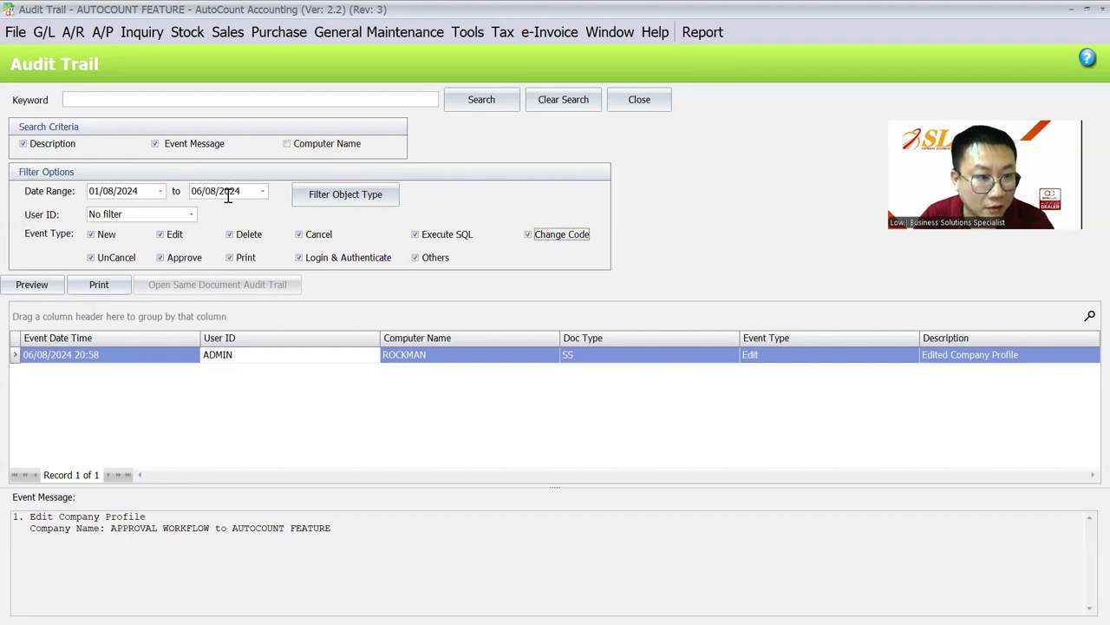
- Examine the object types available for filtering in the A/R, G/L and Manufacturing categories, and leave the selection unchanged
left_click(338, 197)
left_click(341, 241)
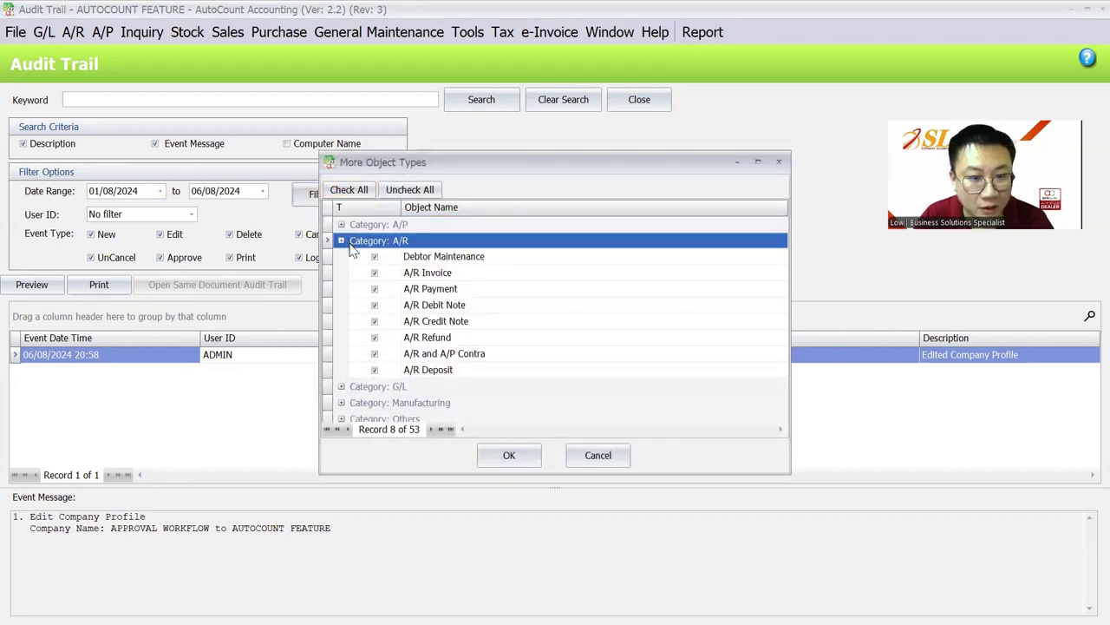
scroll(404, 300, "down", 2)
scroll(404, 292, "up", 2)
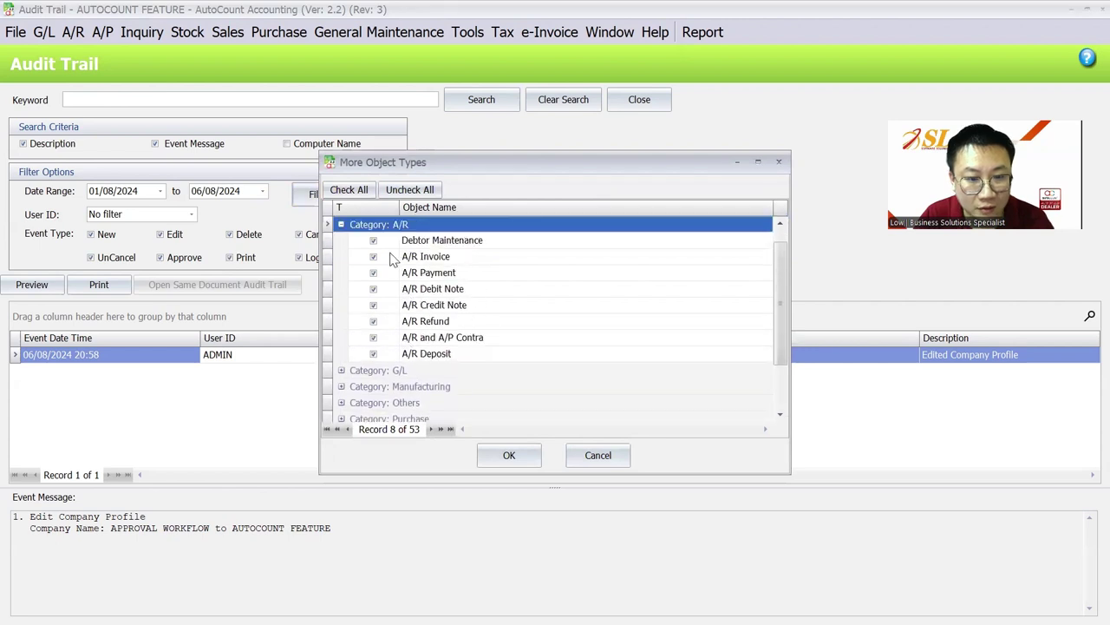
scroll(388, 337, "down", 1)
left_click(342, 321)
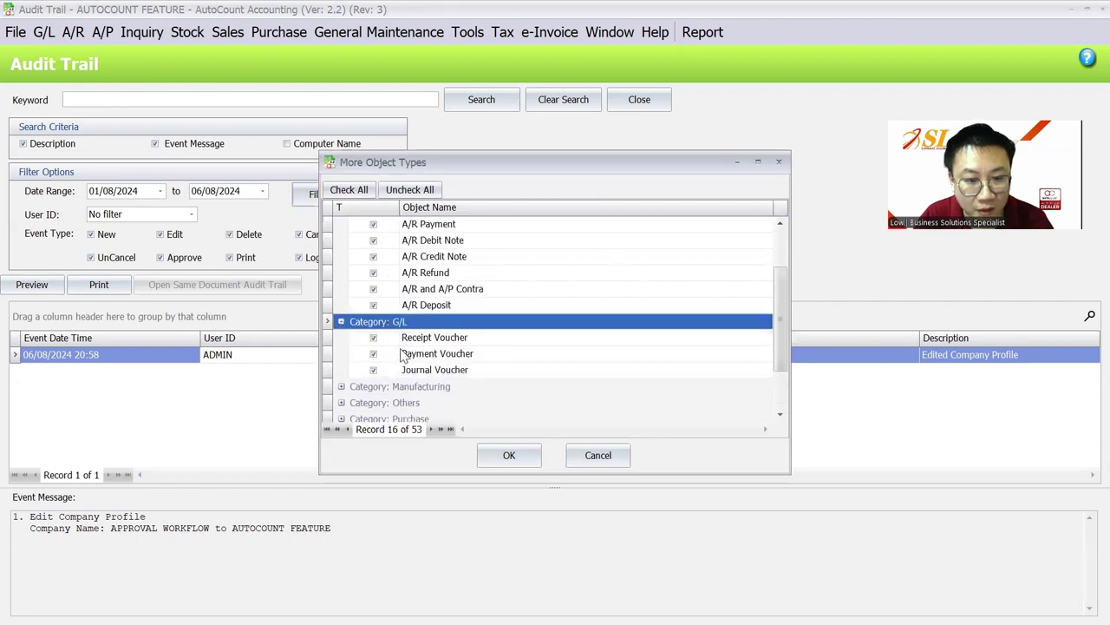
scroll(356, 360, "down", 1)
left_click(342, 337)
scroll(347, 340, "down", 1)
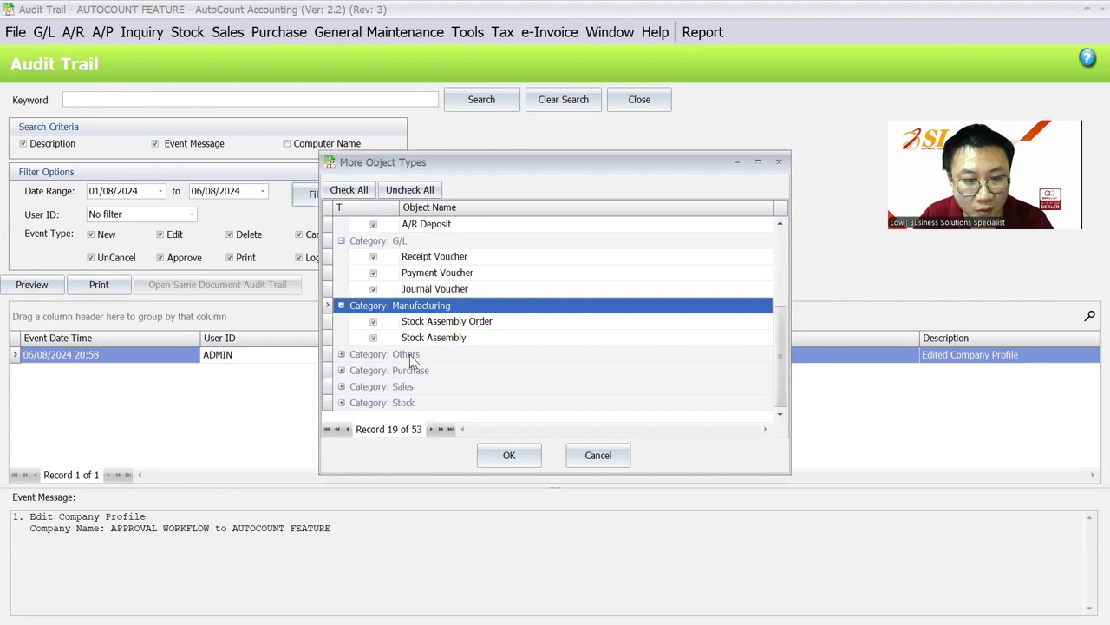
left_click(597, 453)
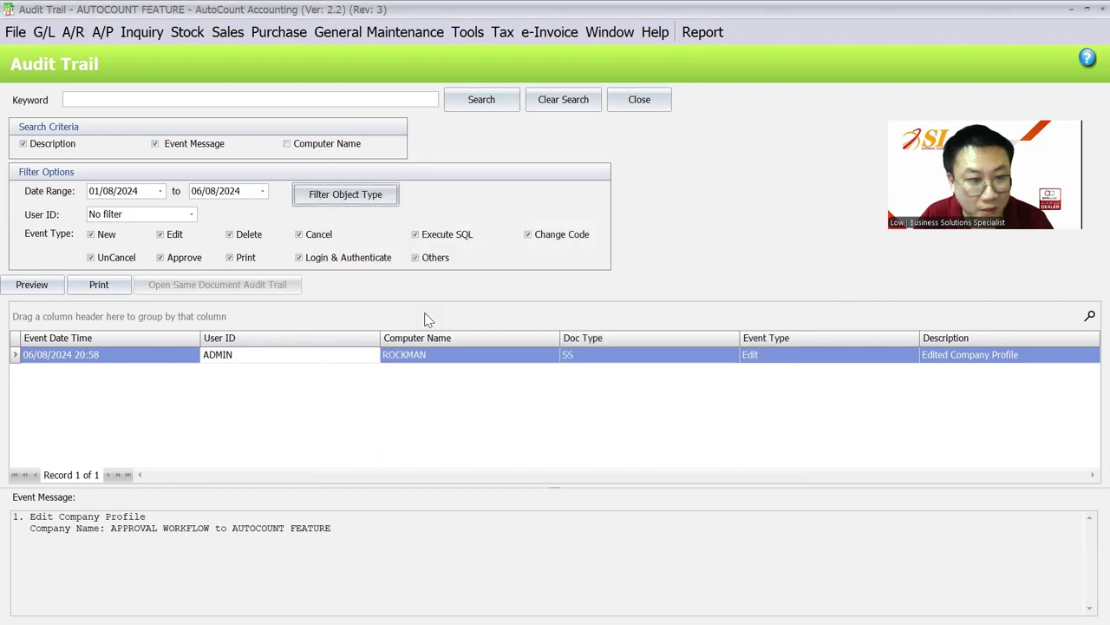
- Switch the User ID filter to multi-select and close the user list without choosing any user
left_click(150, 215)
left_click(137, 254)
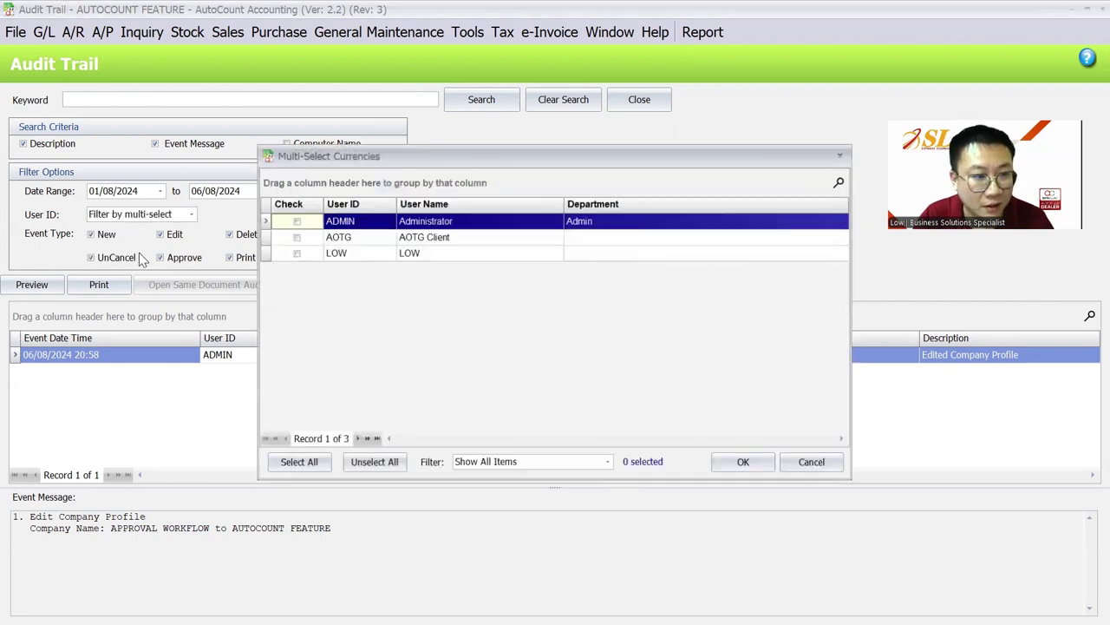
left_click(834, 465)
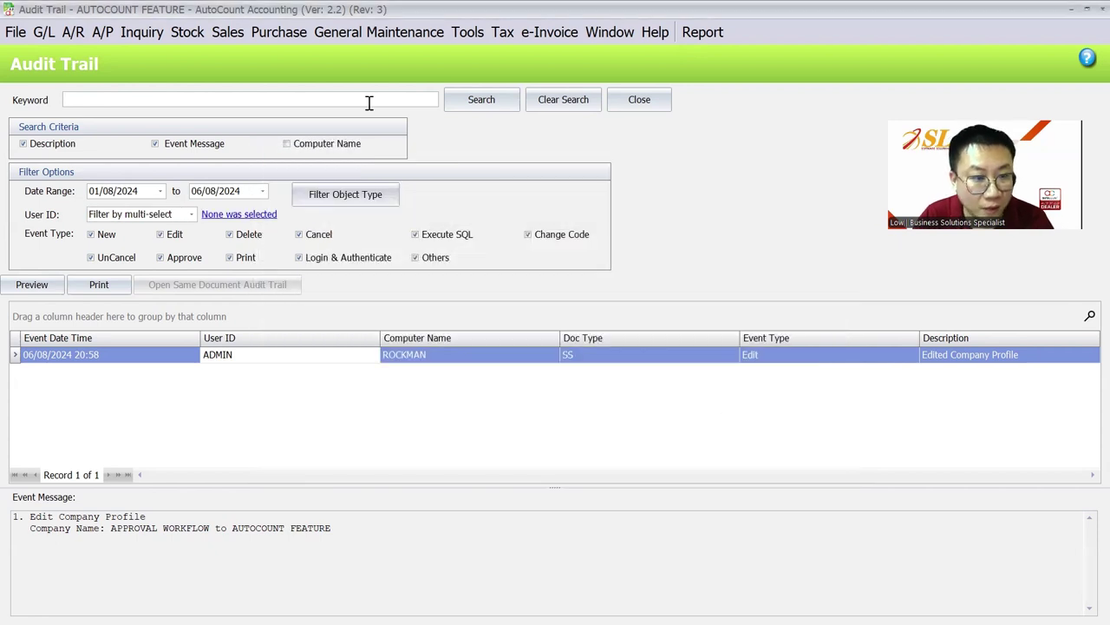
- Include the computer name in the search criteria alongside description and event message, and run the search without a keyword
left_click(321, 147)
left_click(194, 145)
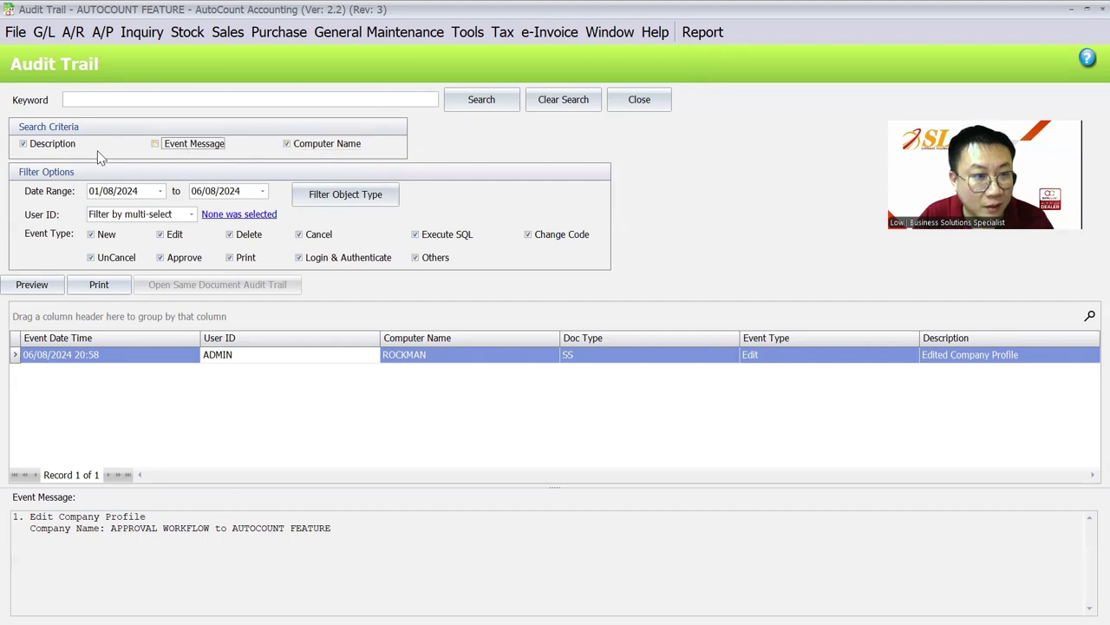
left_click(87, 146)
left_click(154, 98)
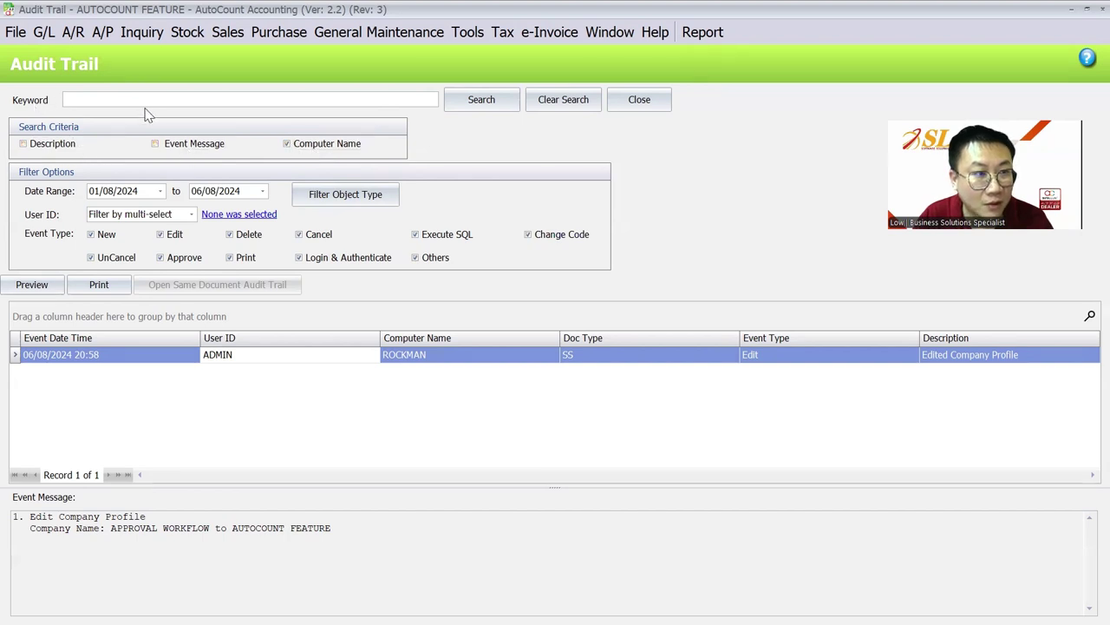
left_click(162, 145)
left_click(25, 144)
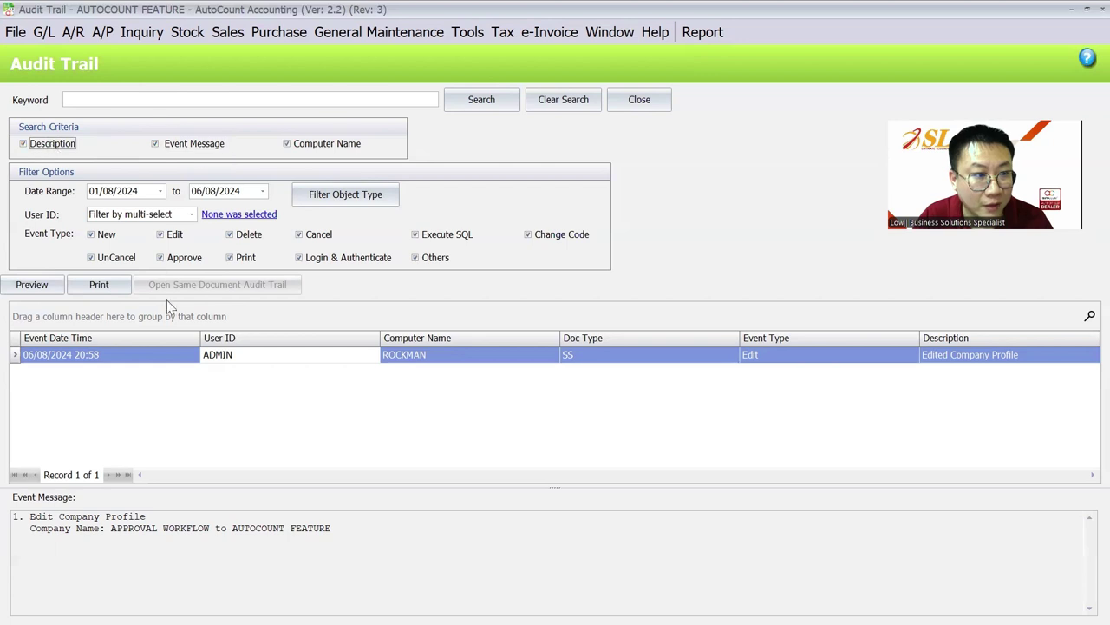
left_click(474, 105)
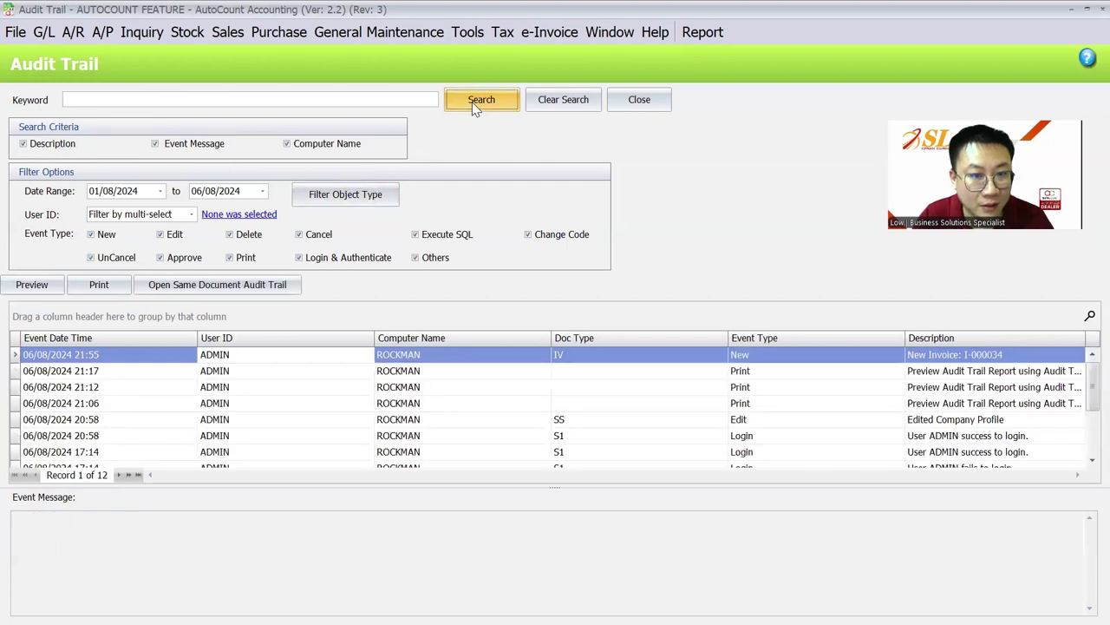
- View the same-document audit trail of the new invoice I-000034 and close it
left_click(953, 362)
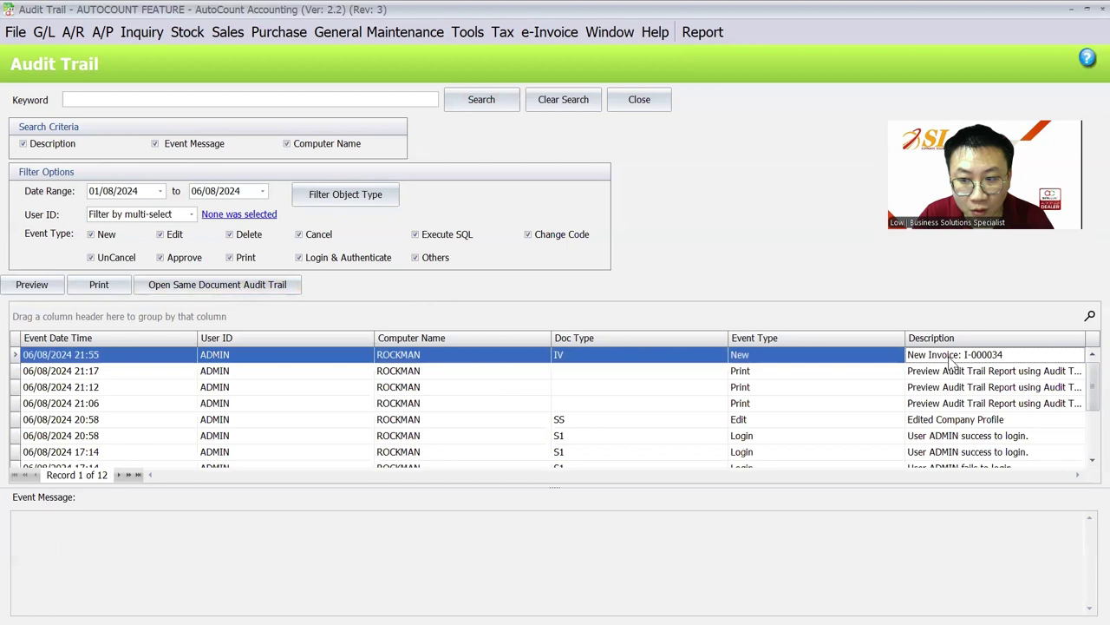
left_click(208, 293)
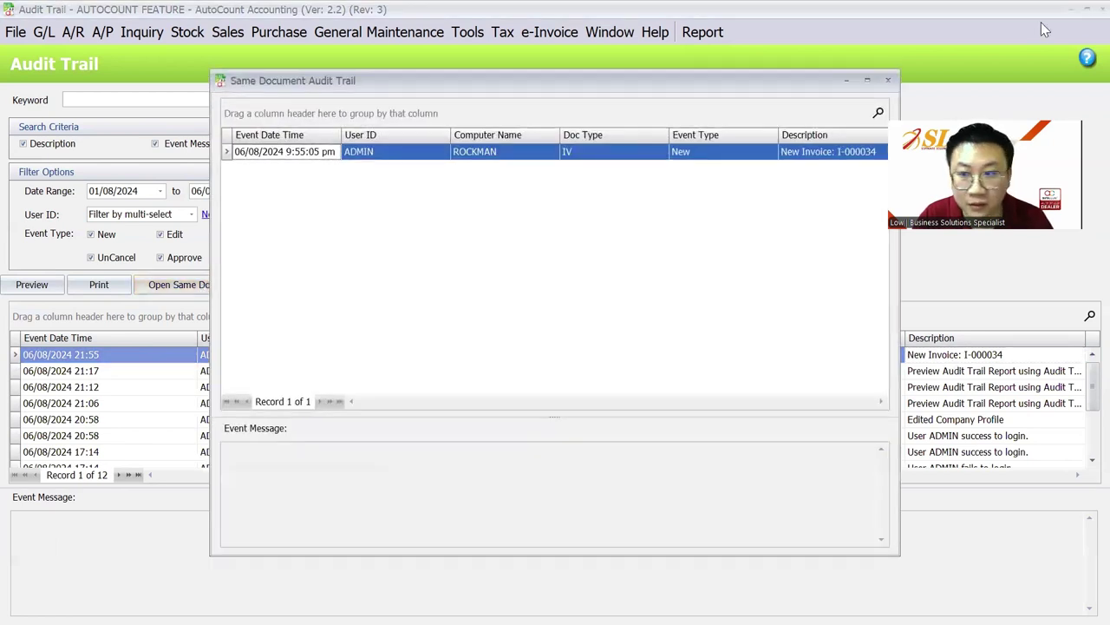
left_click(891, 83)
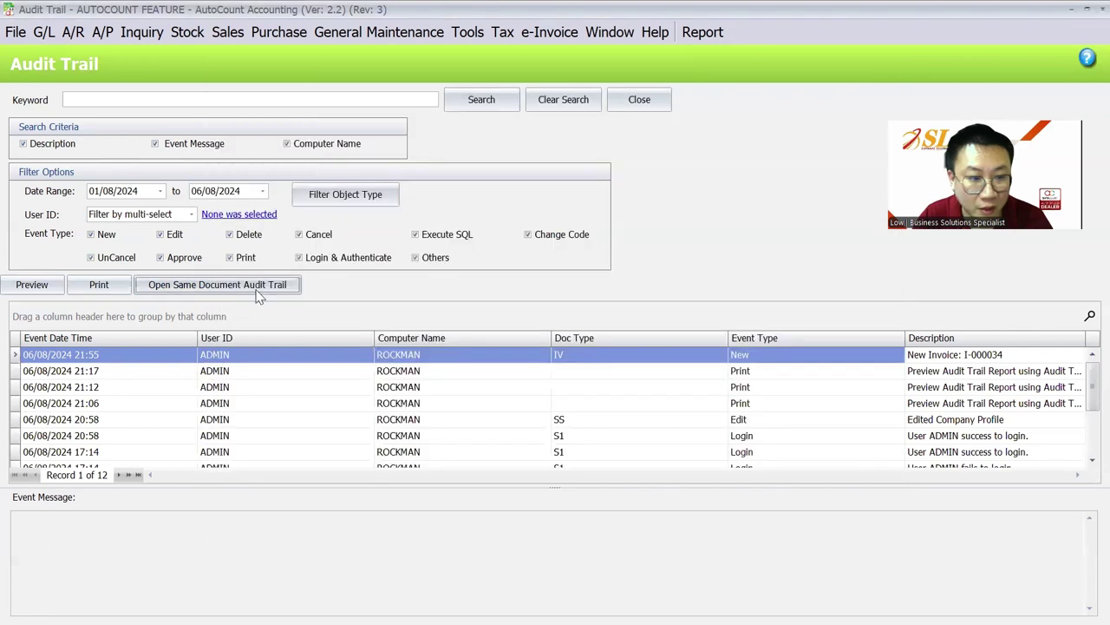
- Look through the logged events and open the same-document audit trail of the new payment voucher PV-000010
scroll(482, 381, "down", 1)
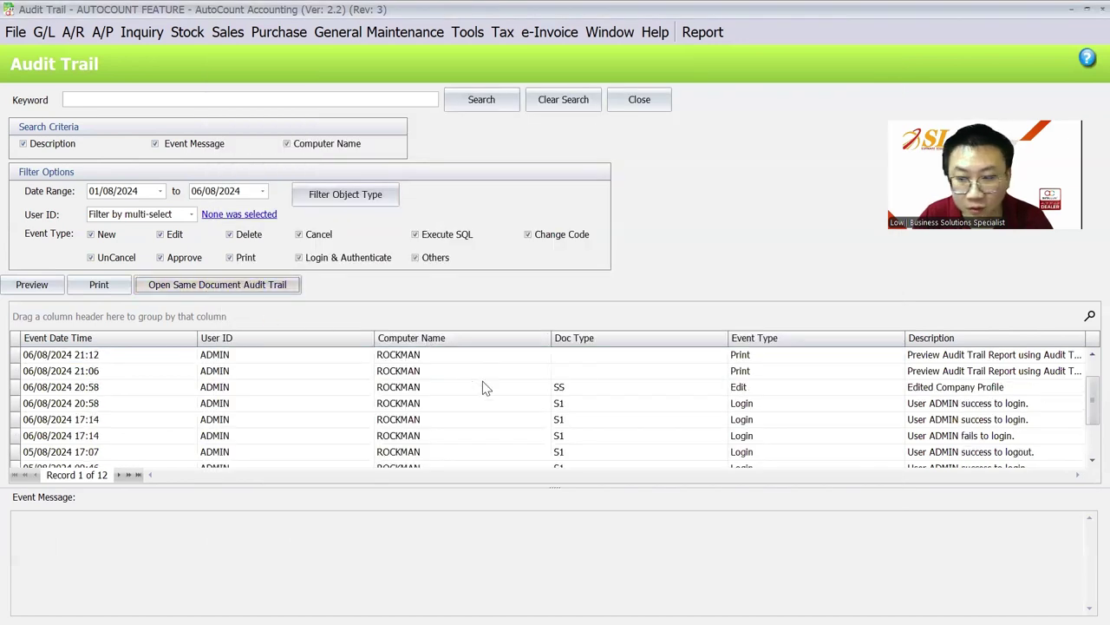
left_click(650, 389)
left_click(634, 409)
scroll(634, 408, "down", 1)
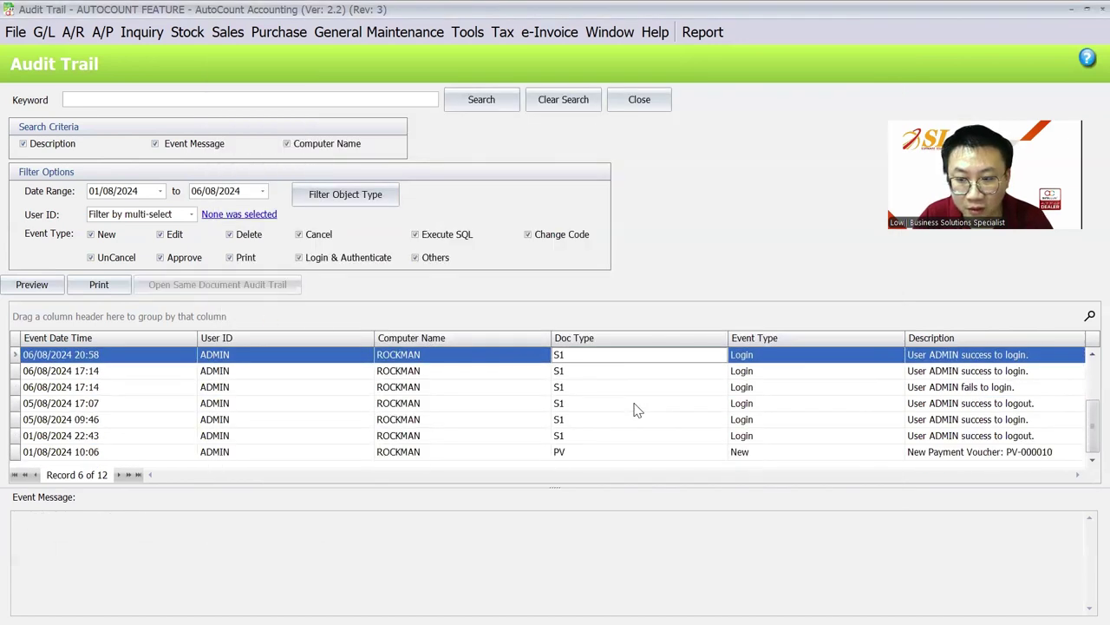
left_click(643, 451)
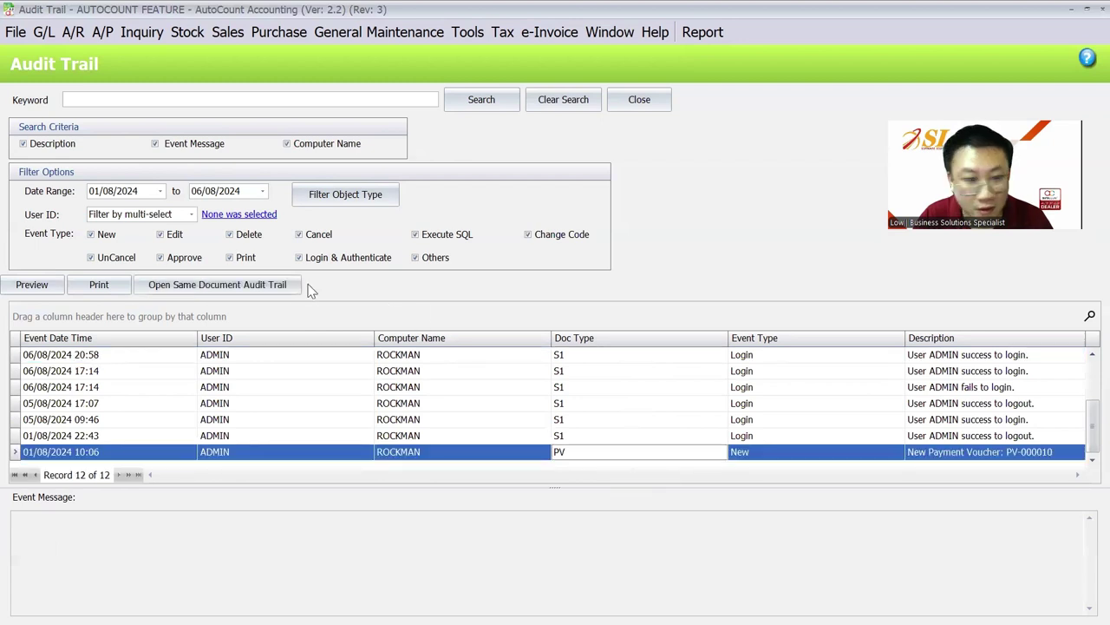
left_click(282, 287)
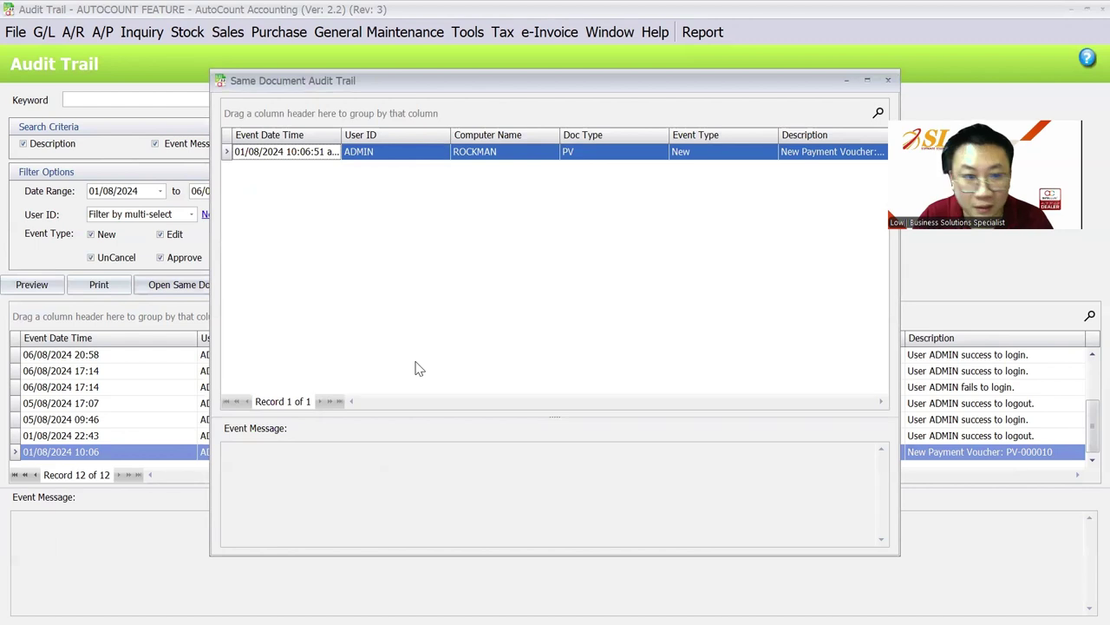
- Close the payment voucher's same-document audit trail and preview the Audit Trail Listing report down to its report criteria
left_click(888, 81)
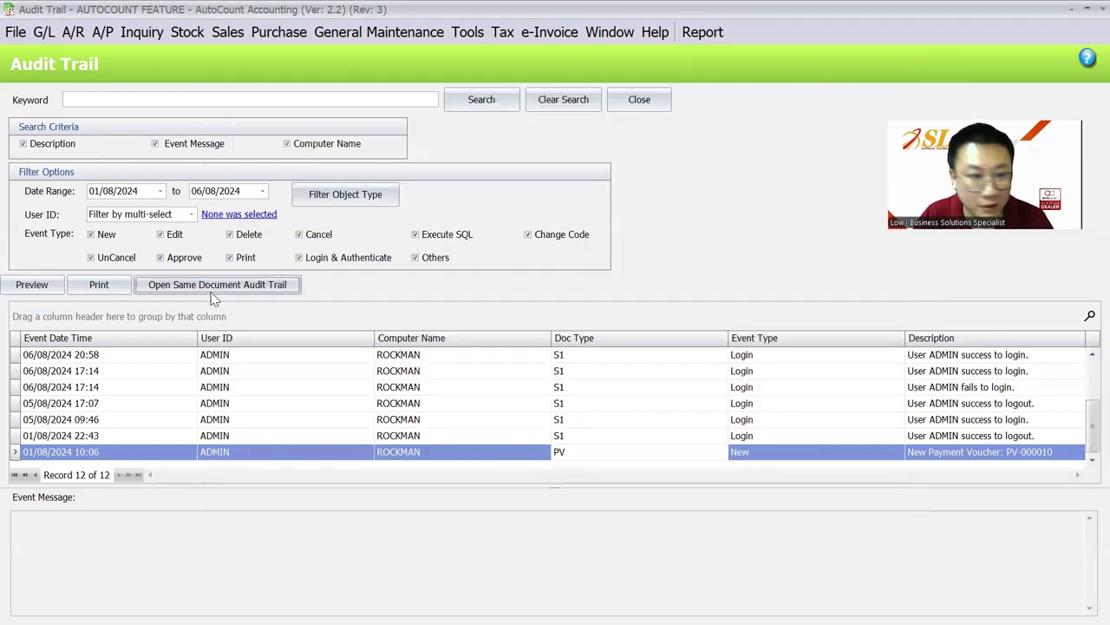
left_click(180, 99)
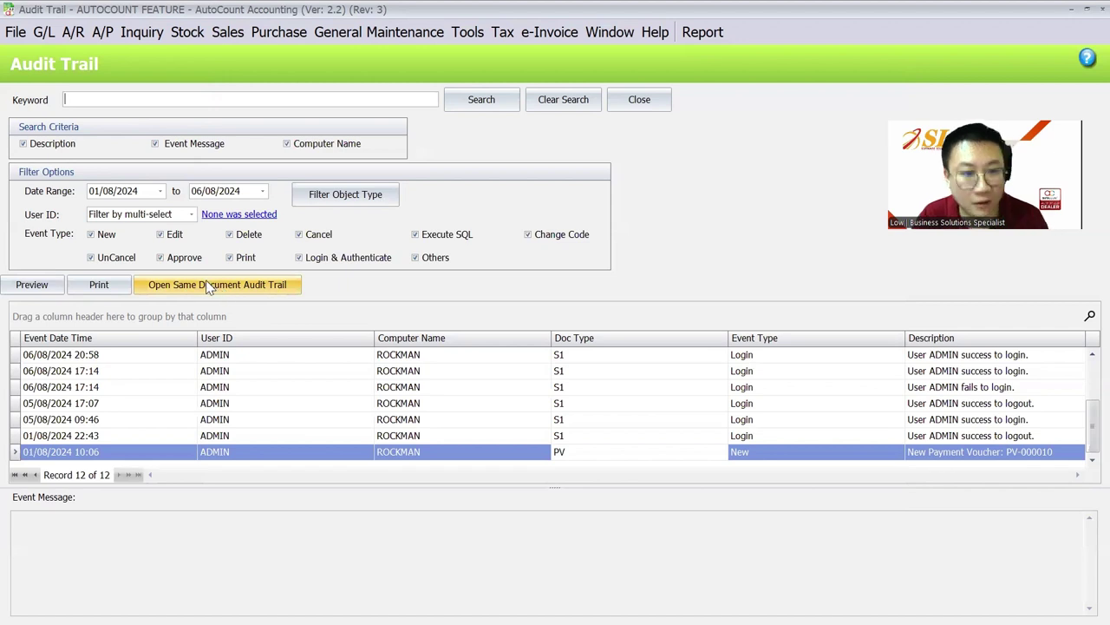
left_click(32, 285)
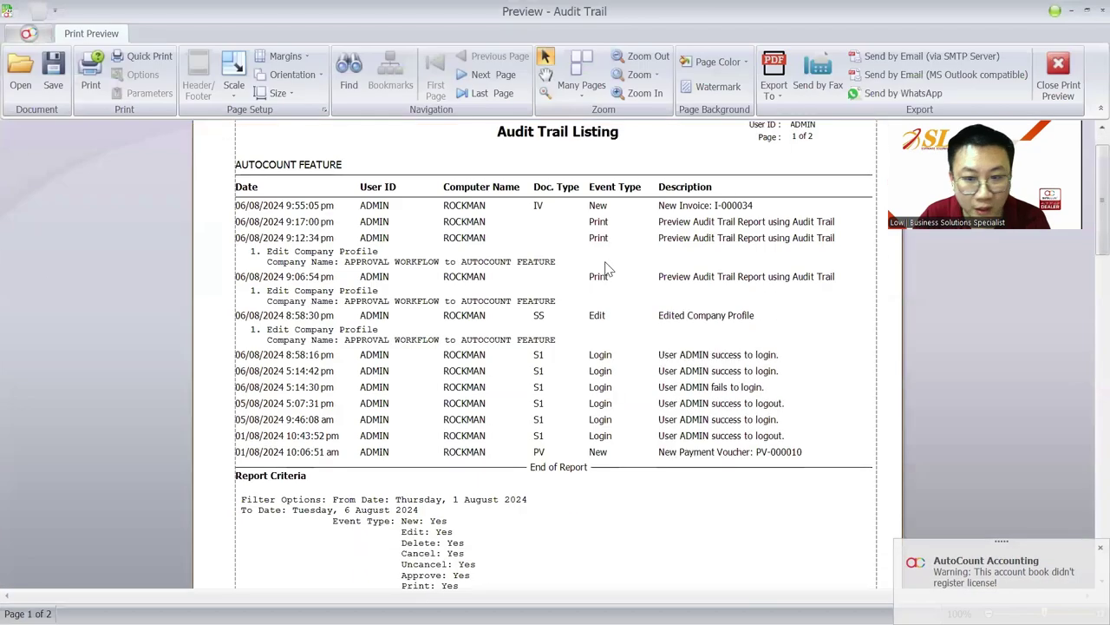
scroll(607, 269, "down", 4)
- Examine the PDF export options and the available export file formats without exporting, and close the report preview
left_click(774, 74)
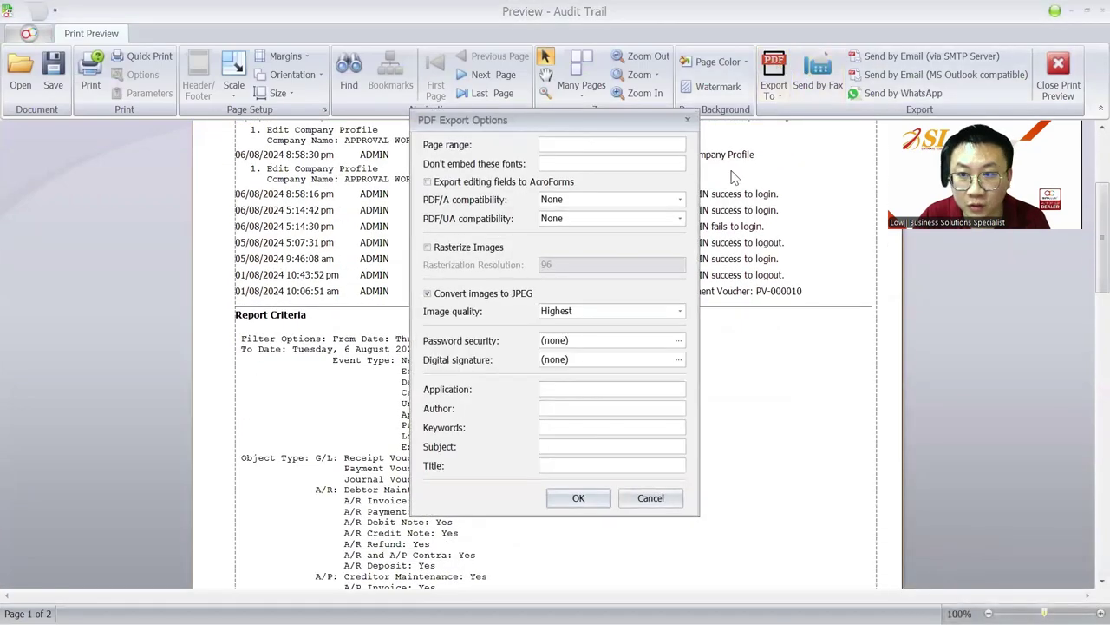
left_click(687, 118)
left_click(763, 90)
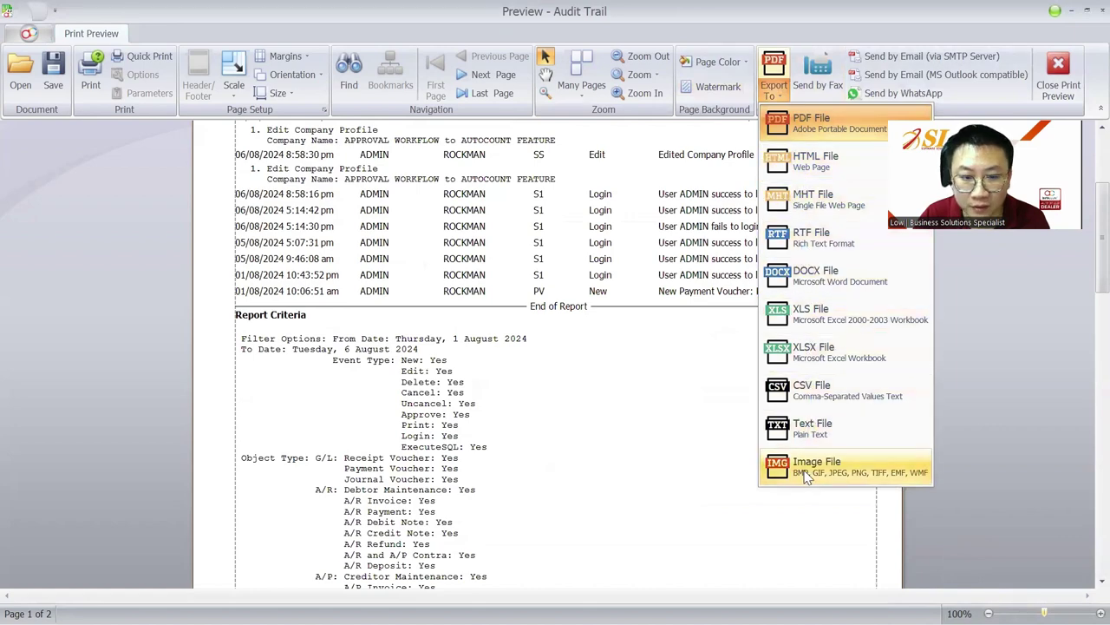
scroll(525, 438, "up", 3)
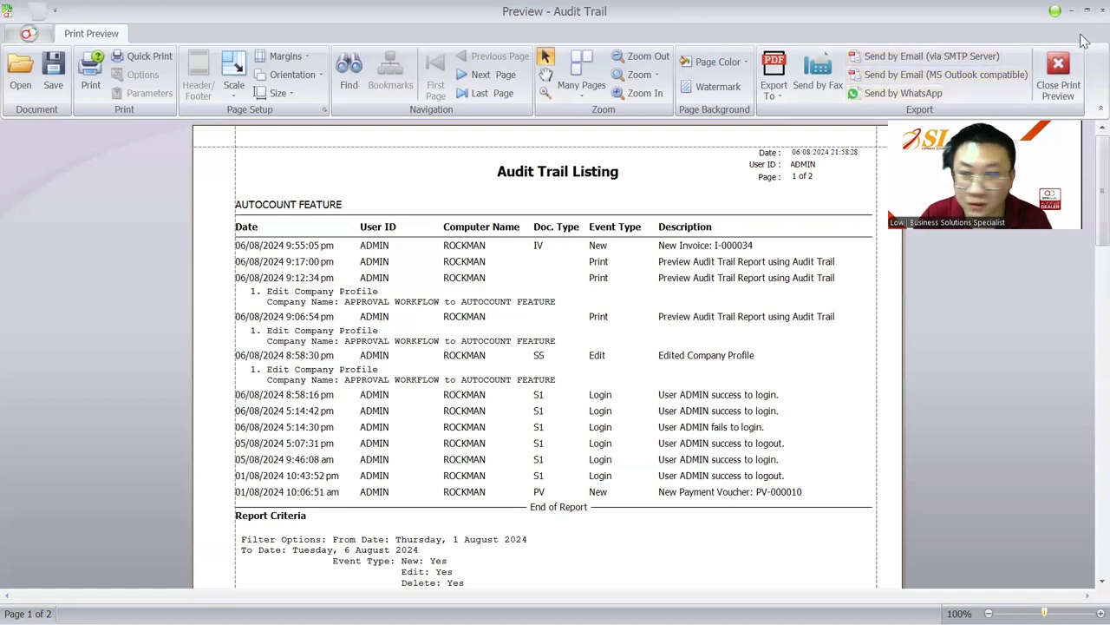
left_click(1074, 66)
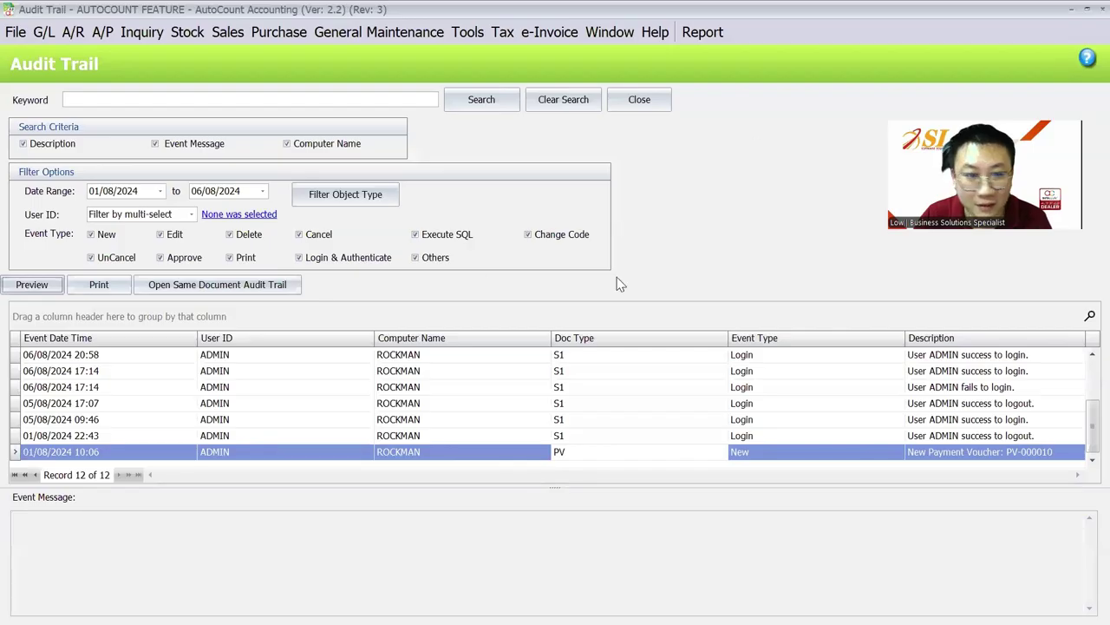